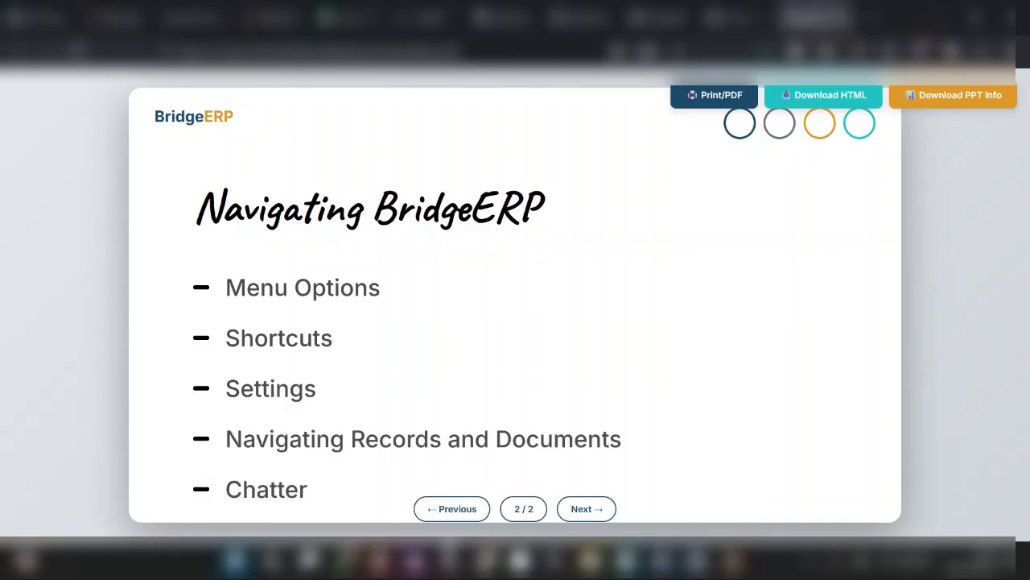
Switch from the slides to the BridgeERP home screen and open the attendance check-in popup.
mouse_move(486, 563)
left_click(350, 492)
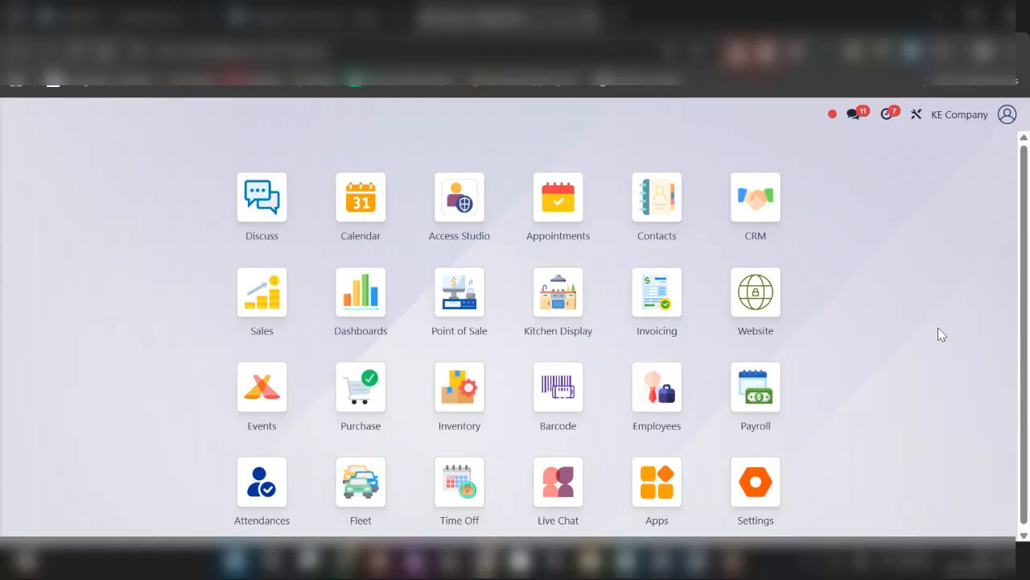
left_click(832, 118)
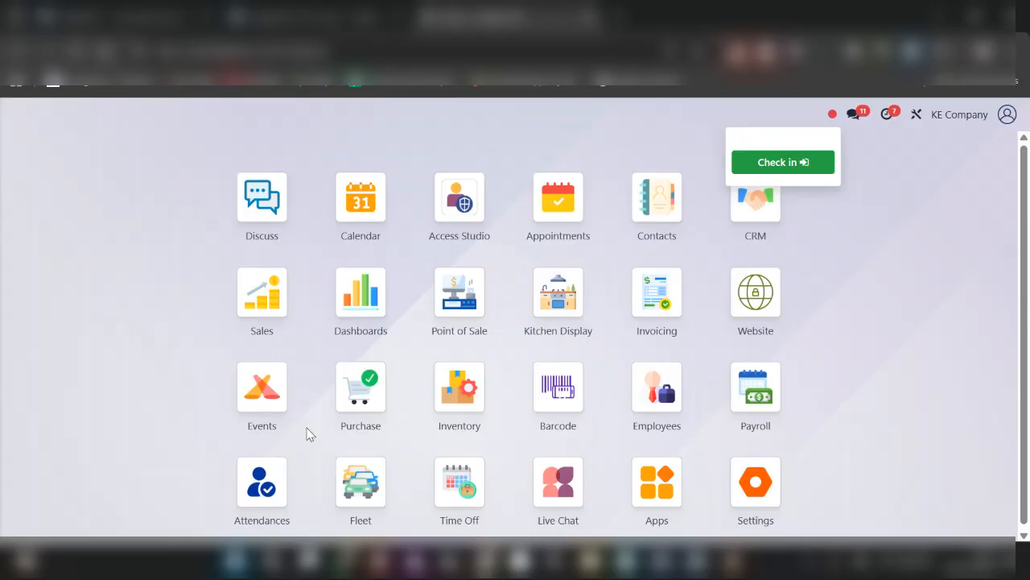
Enable push notifications from the messages list, allow them for the site in the browser, and dismiss the confirmation.
left_click(850, 126)
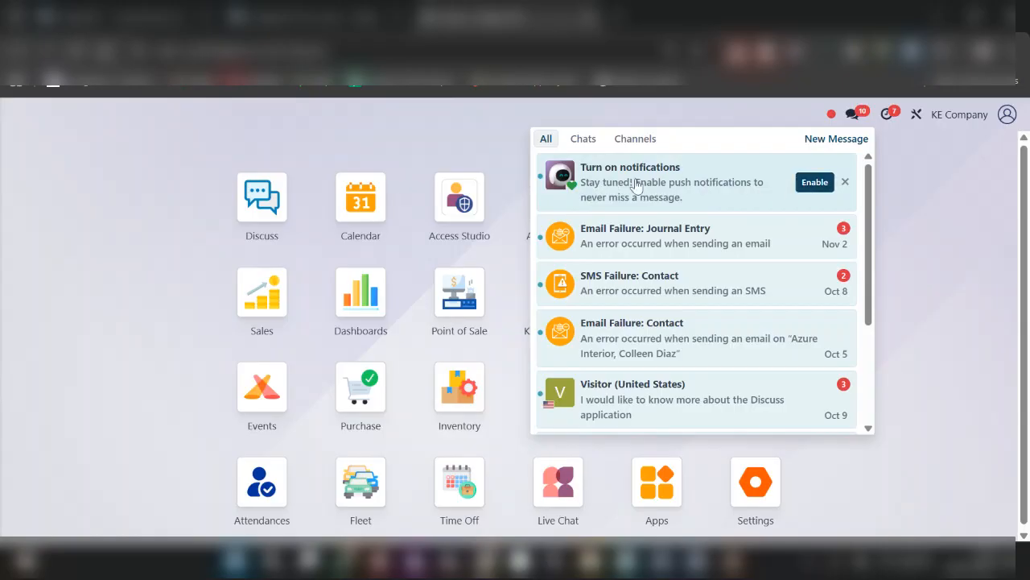
left_click(815, 182)
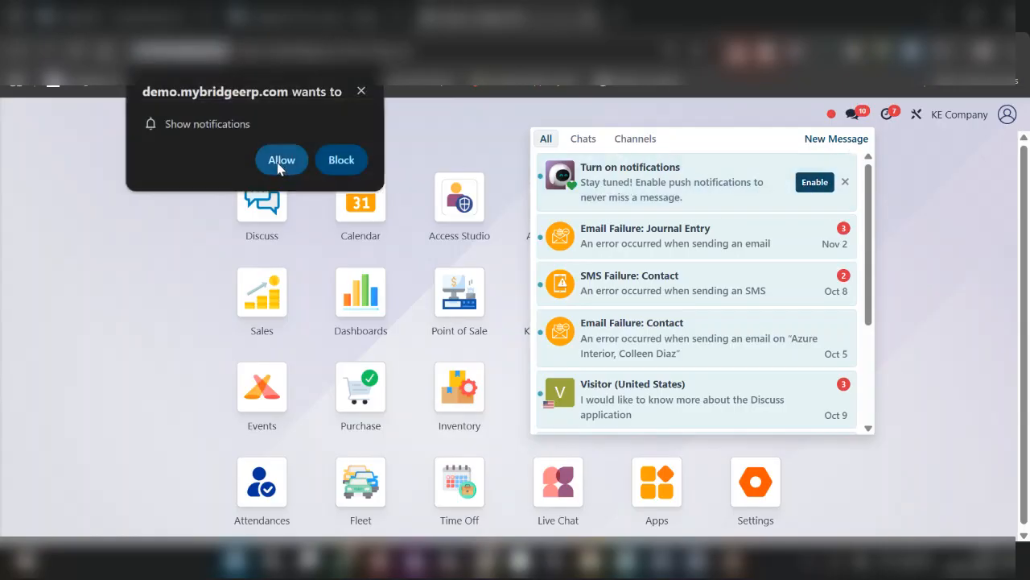
left_click(279, 165)
left_click(996, 156)
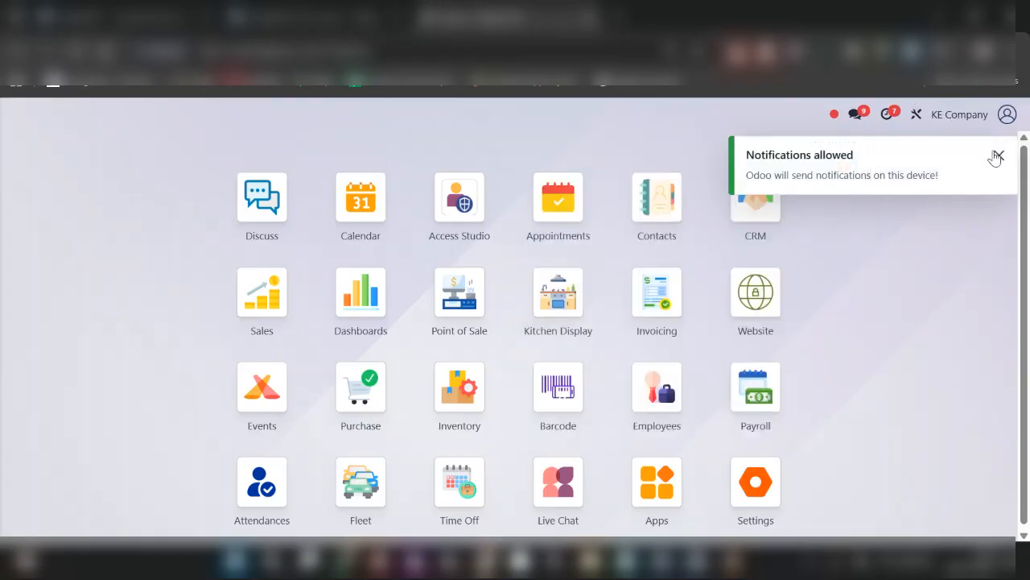
left_click(996, 156)
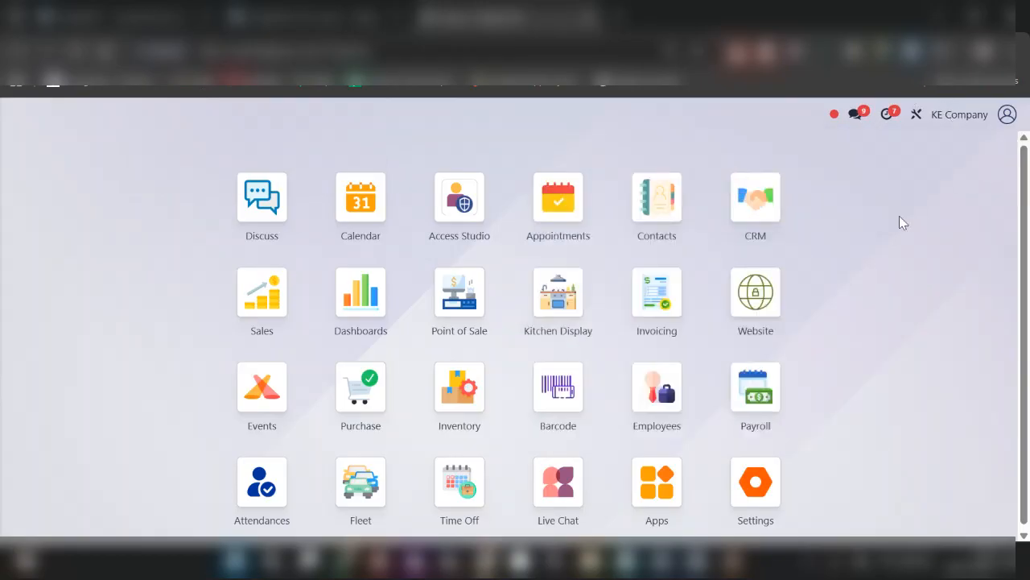
View the pending activities by document type, dismissing the Mozo notification popup, and close the list.
left_click(890, 119)
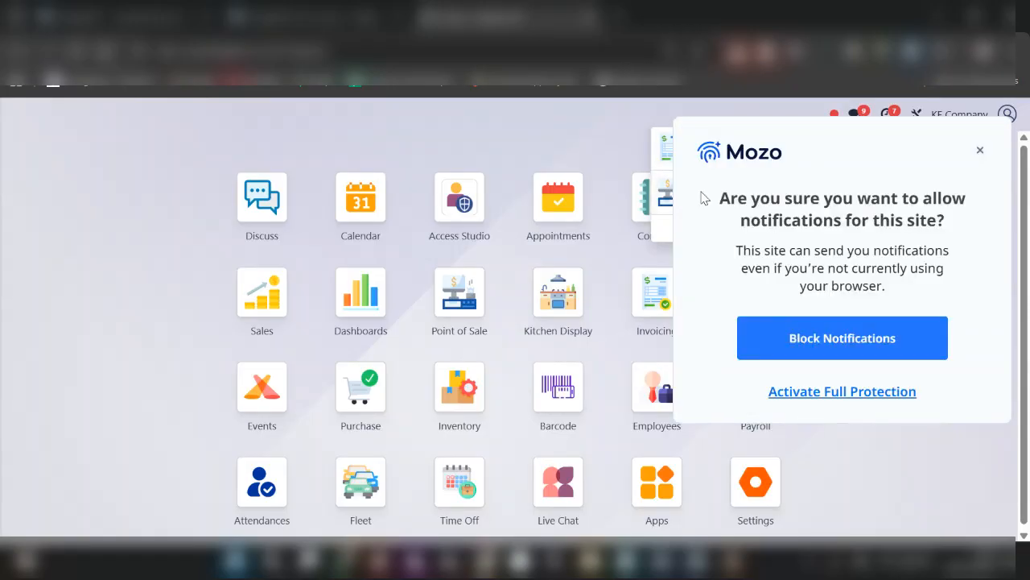
left_click(979, 150)
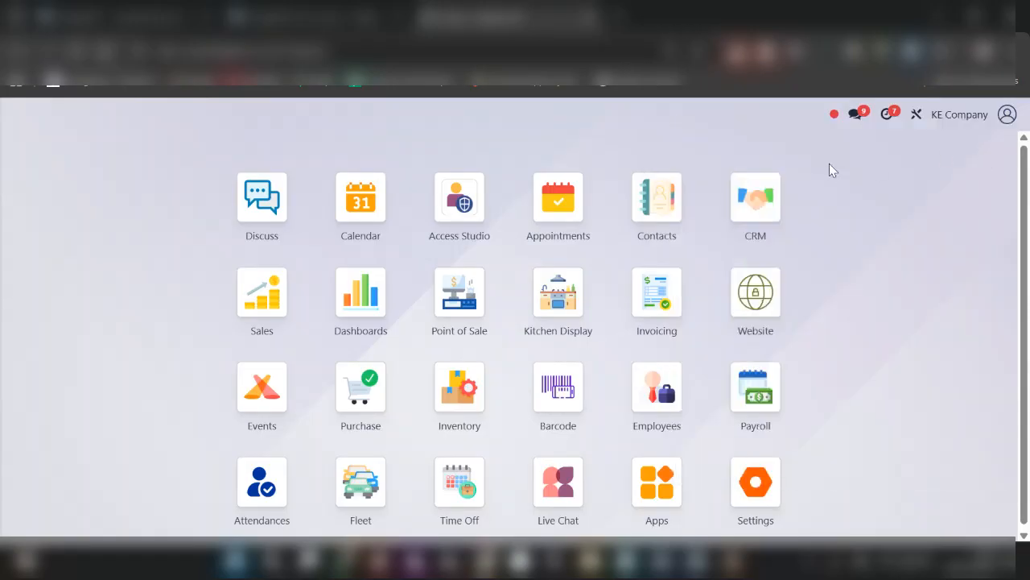
left_click(884, 117)
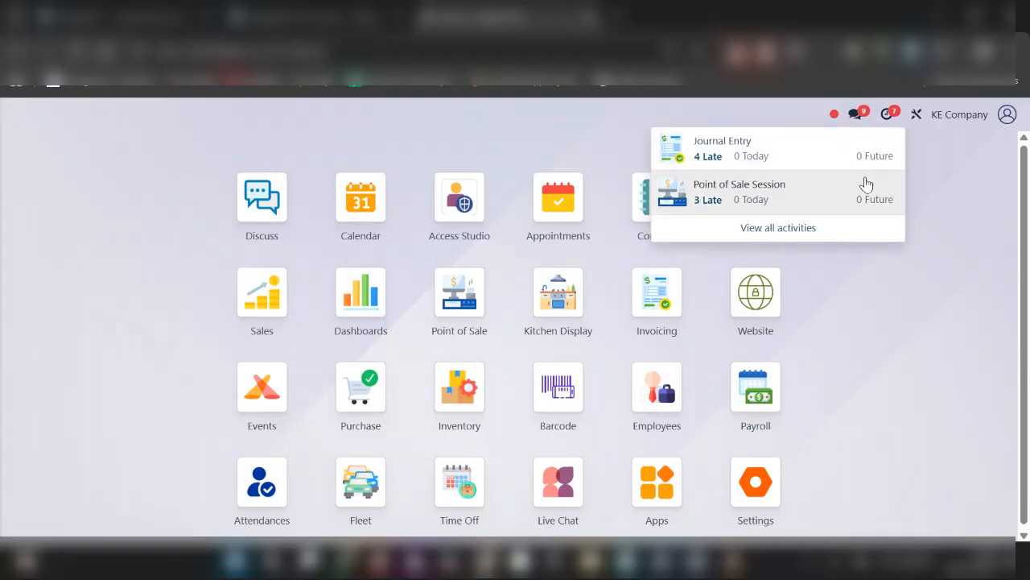
left_click(923, 137)
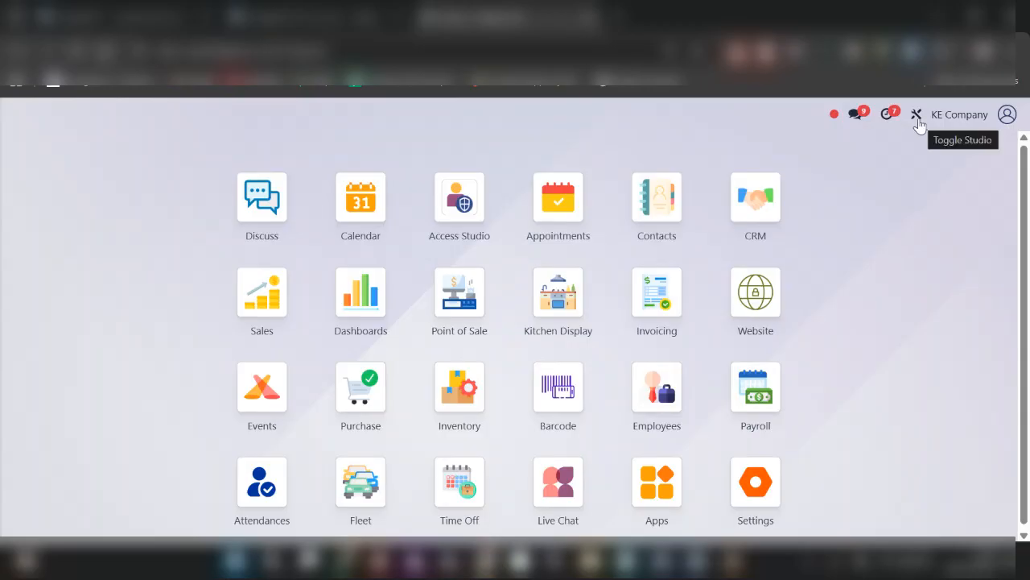
Look at the Studio customization screen and return to the home screen.
left_click(918, 119)
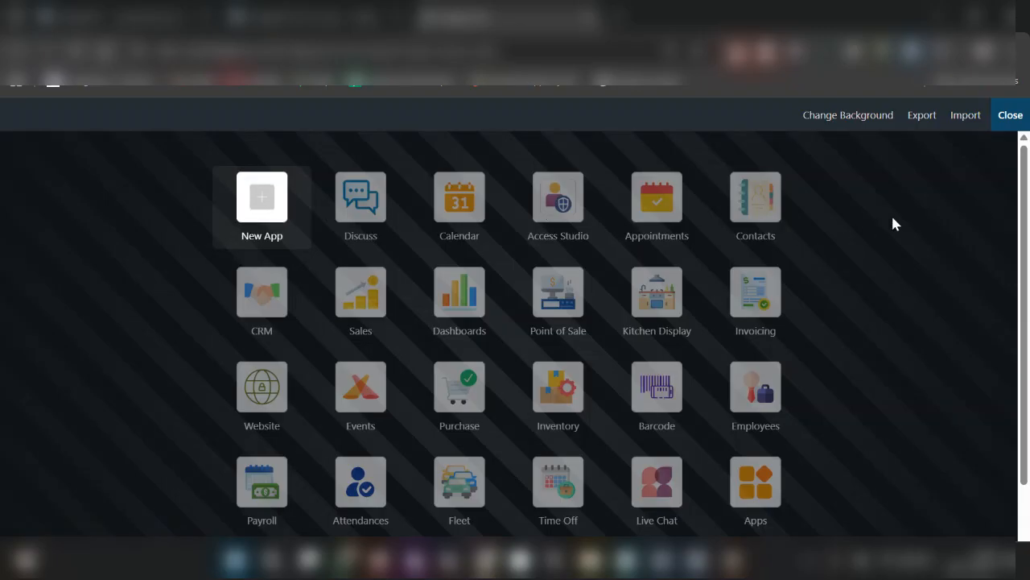
left_click(1009, 117)
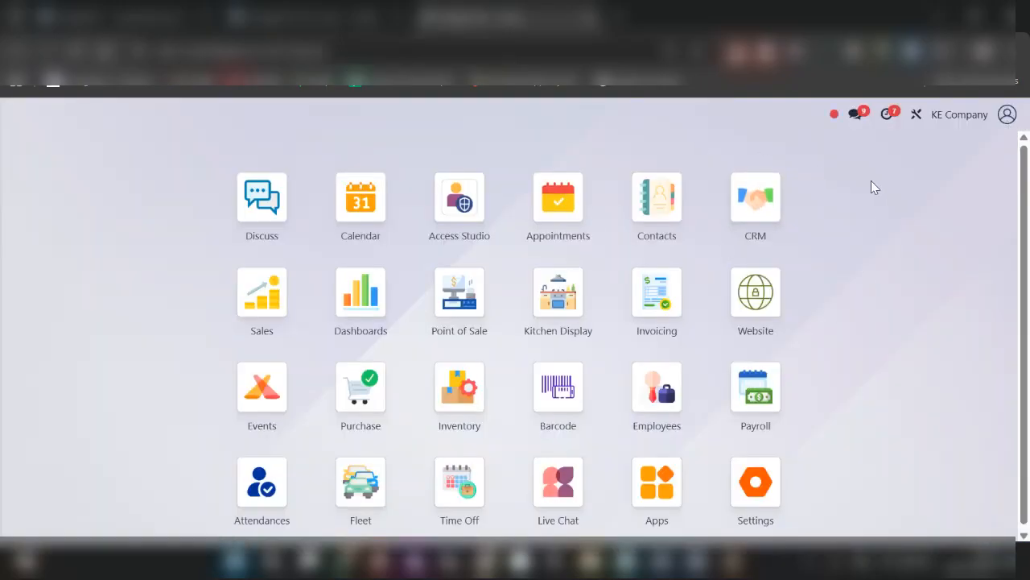
Switch the active company to My Company (San Francisco) by selecting it, deselecting KE Company, and confirming.
left_click(948, 121)
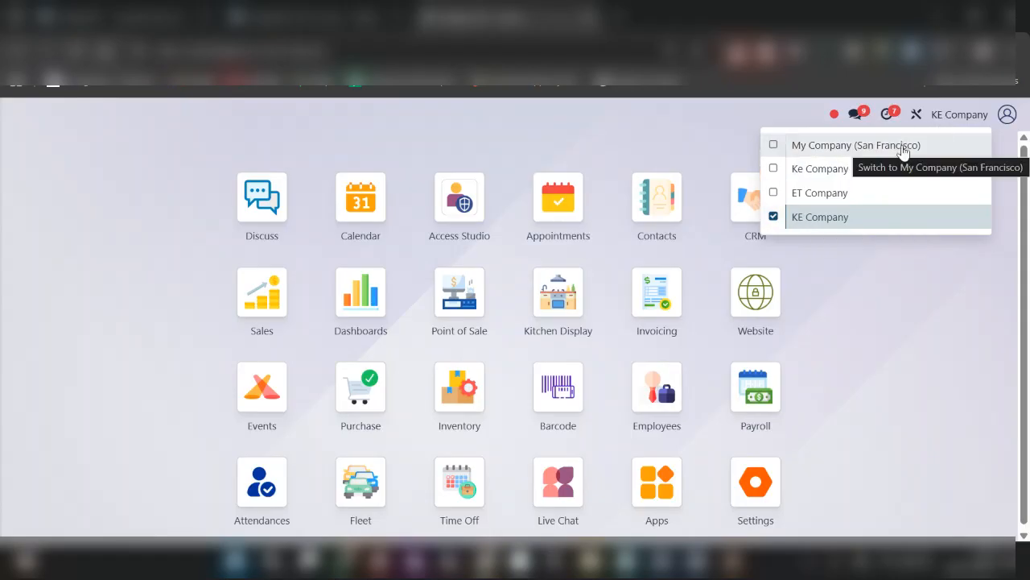
left_click(773, 146)
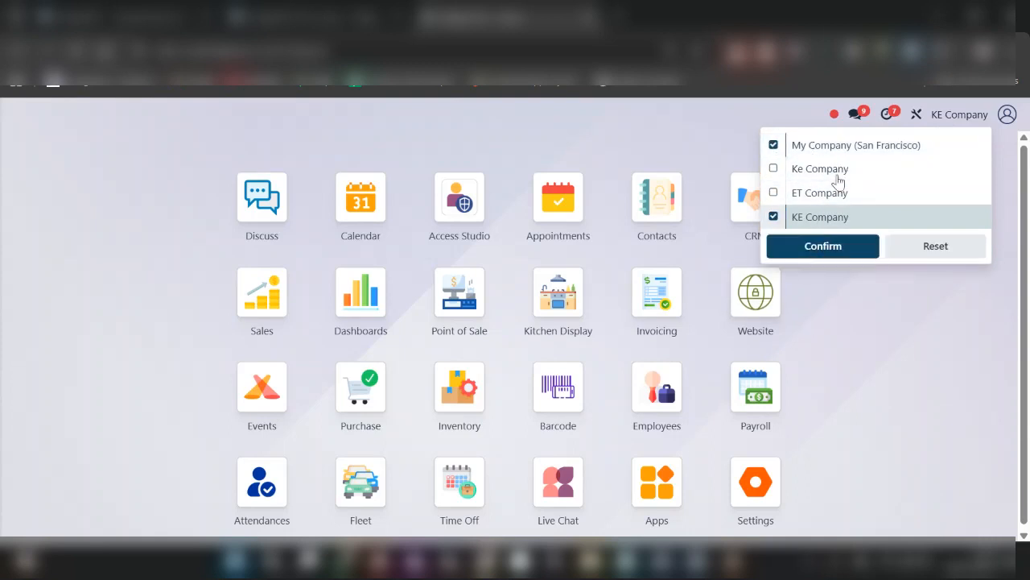
left_click(772, 217)
left_click(796, 246)
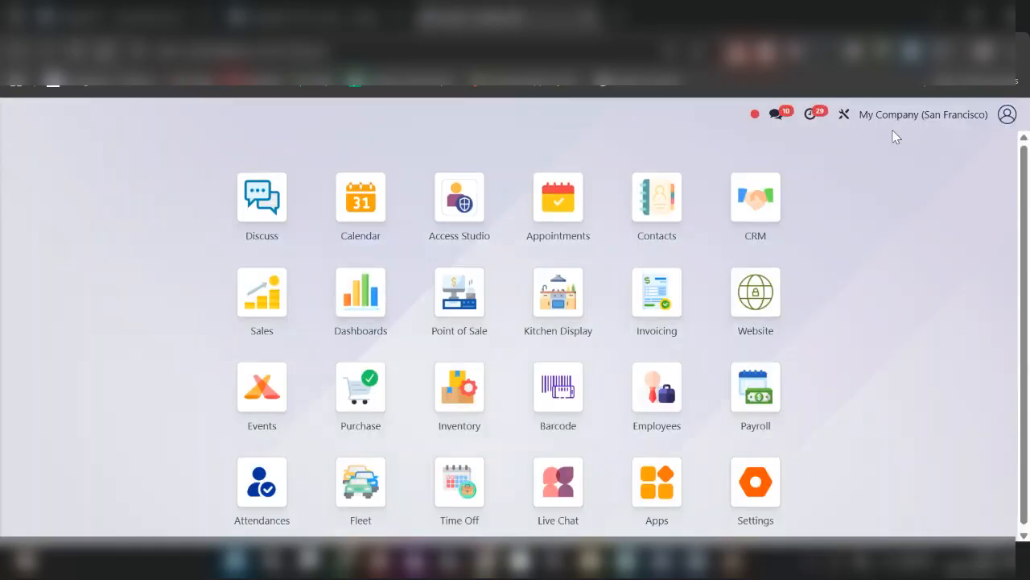
Open the shortcuts command search from the user profile, list the menus with "/", and close it.
left_click(1005, 118)
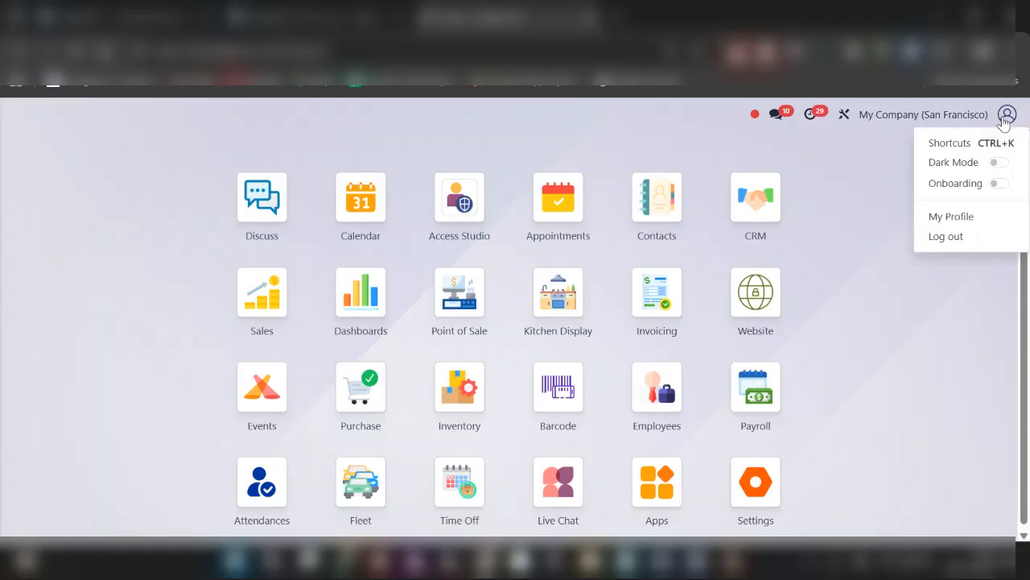
left_click(954, 147)
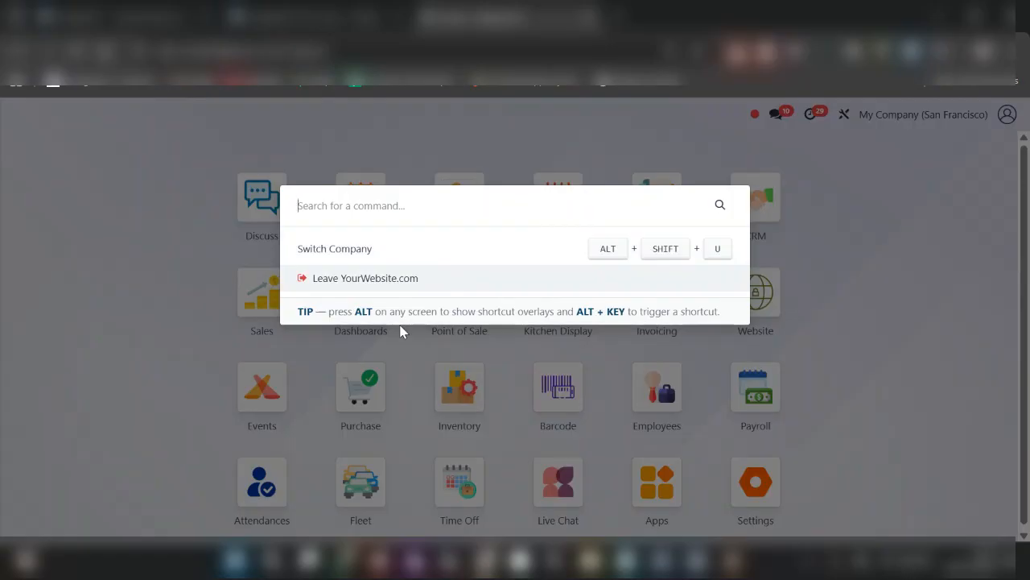
type("/")
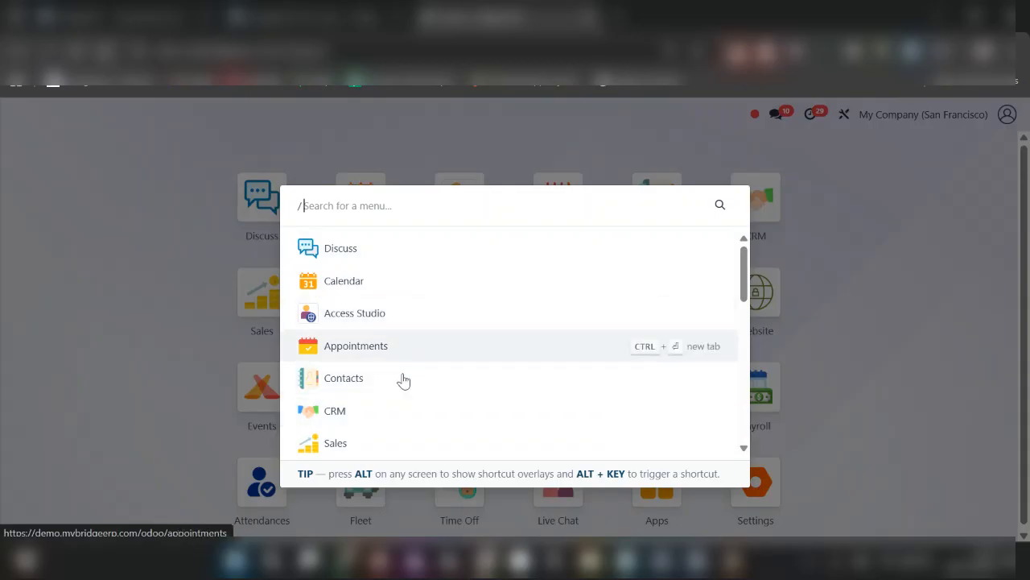
left_click(869, 349)
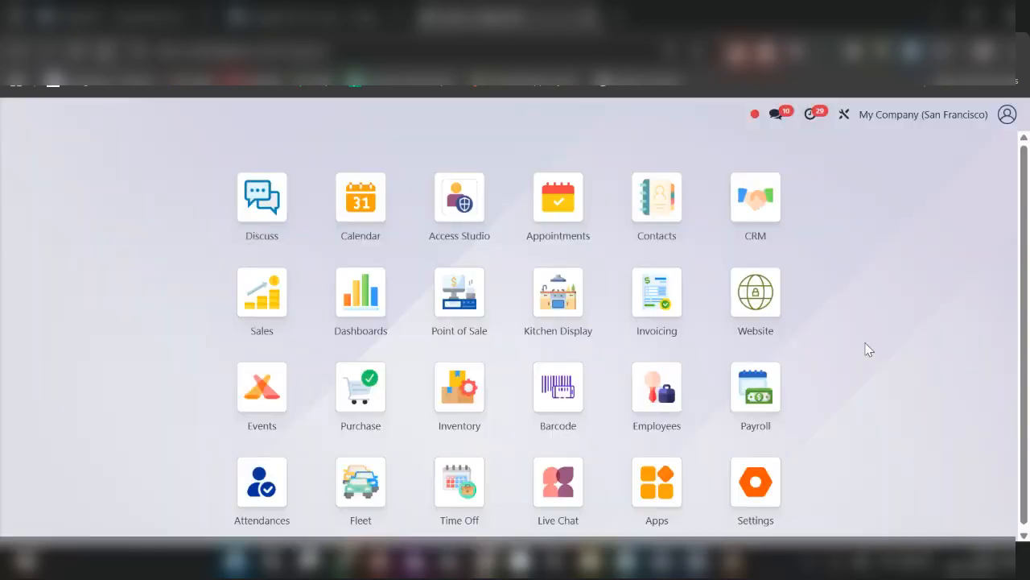
Show the shortcut overlays on the home screen and try a menu search for "U", closing the results.
key("alt")
key("alt")
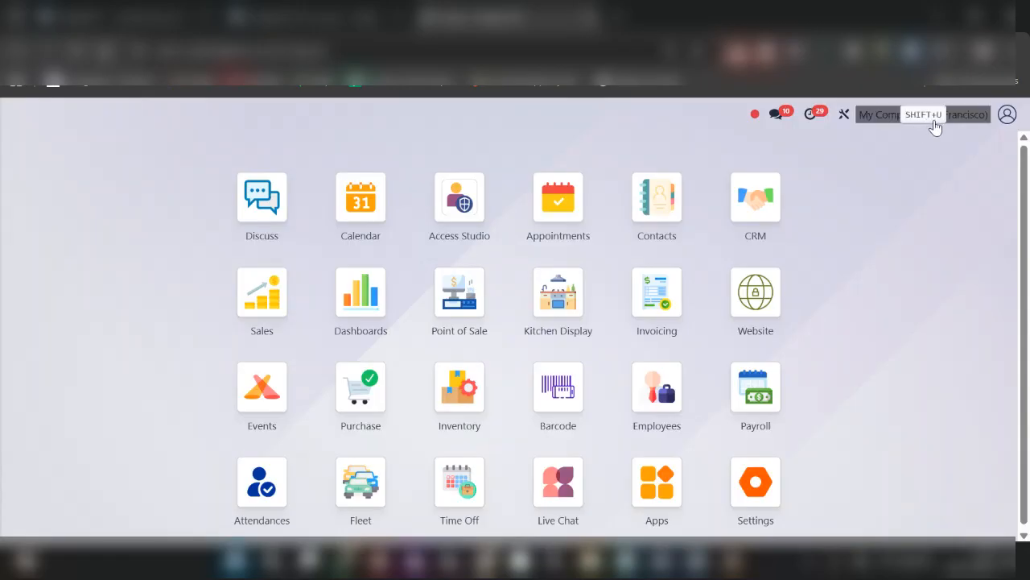
key("alt")
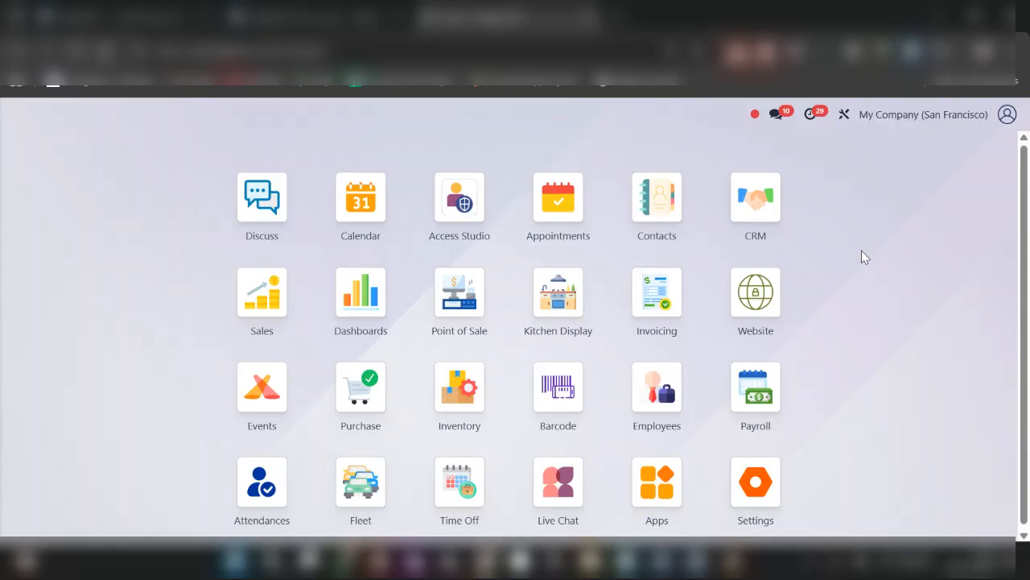
type("u")
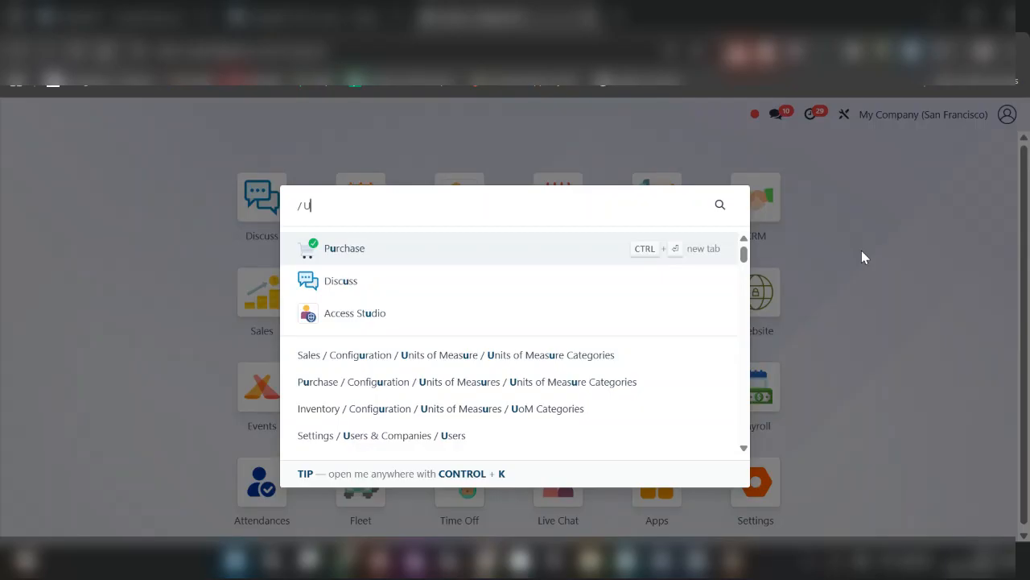
left_click(883, 269)
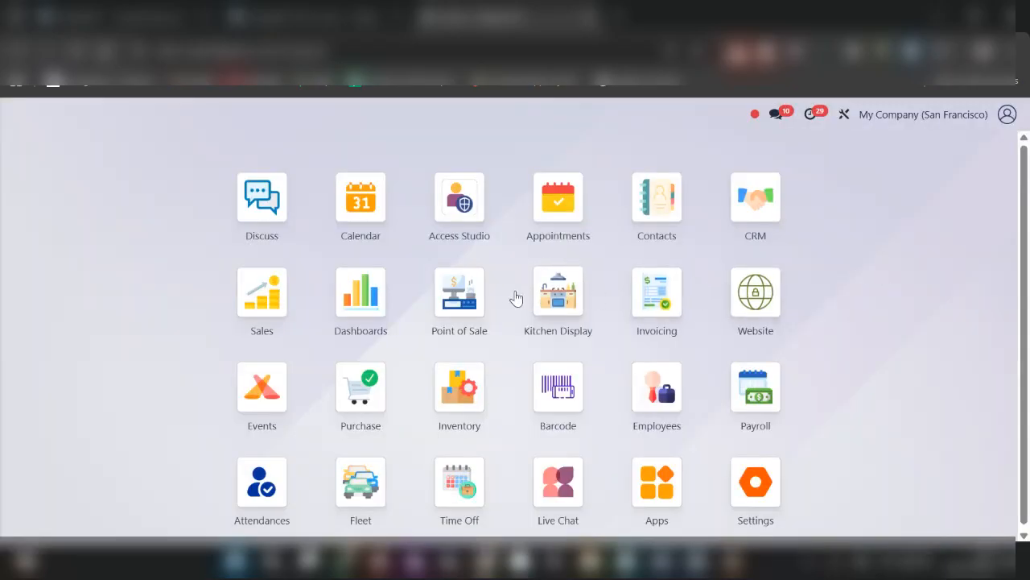
Open the Sales app and use its shortcut overlays to view the Orders and To Invoice options.
left_click(257, 306)
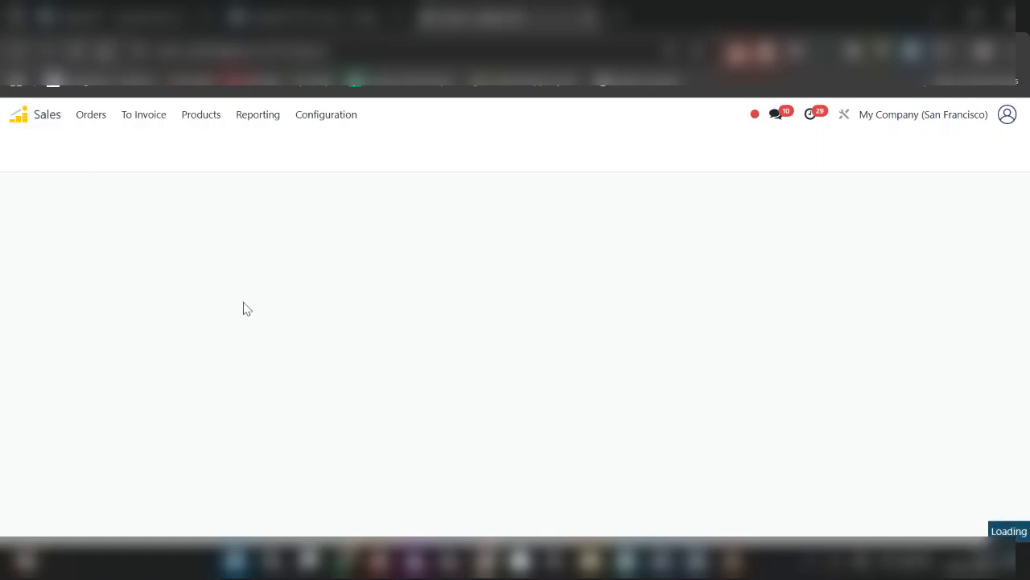
key("alt")
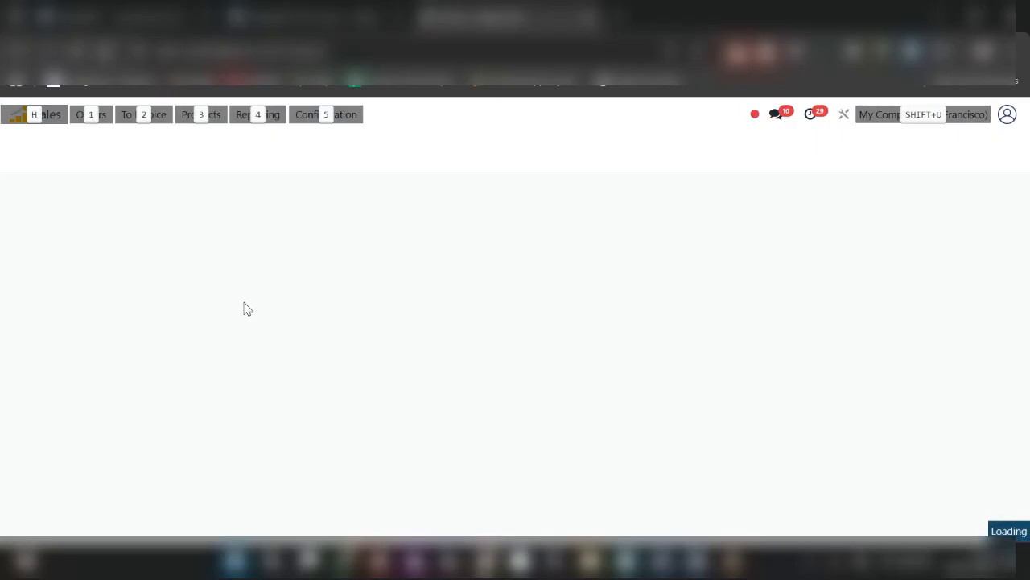
key("alt+1")
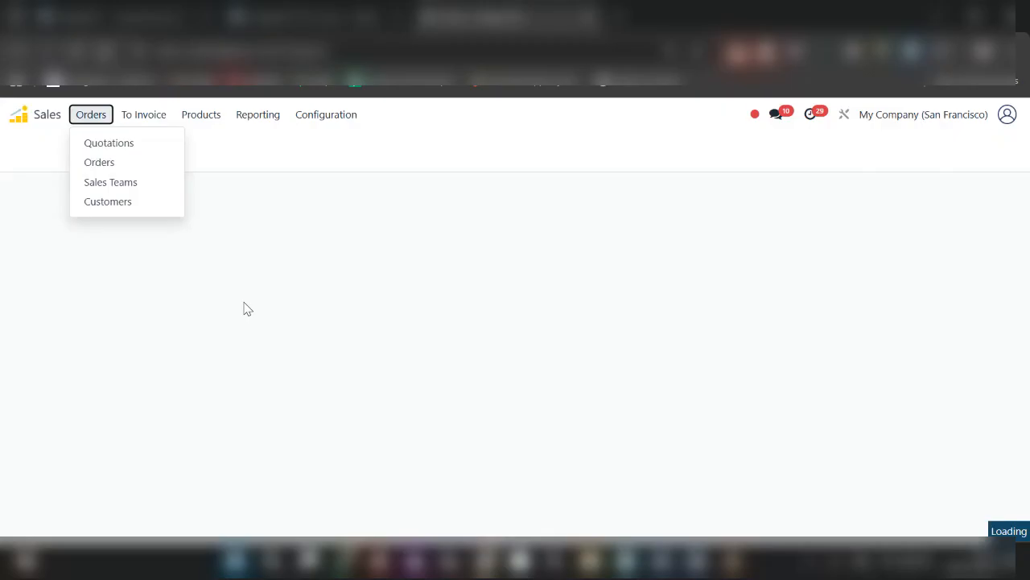
key("alt")
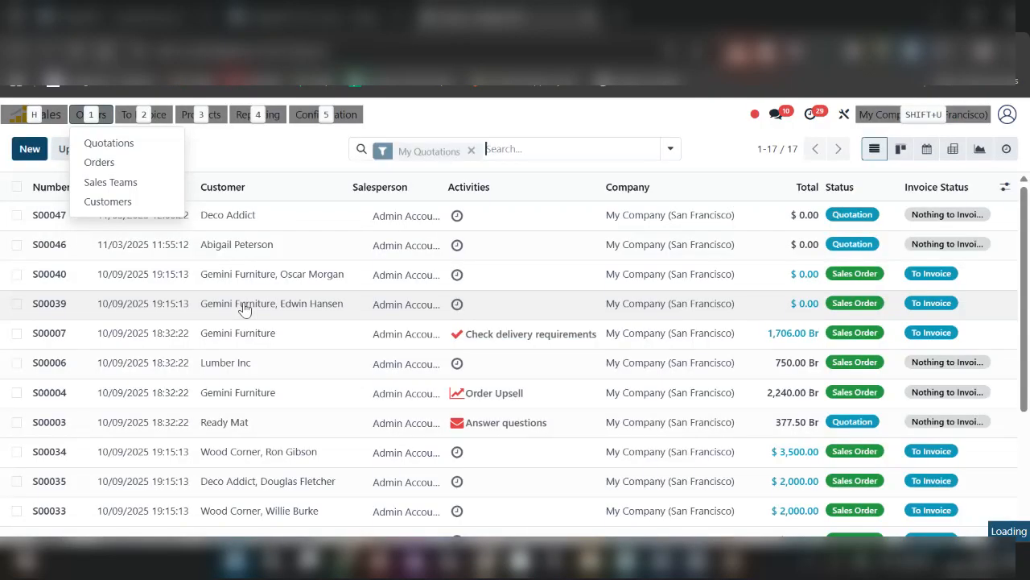
key("alt+2")
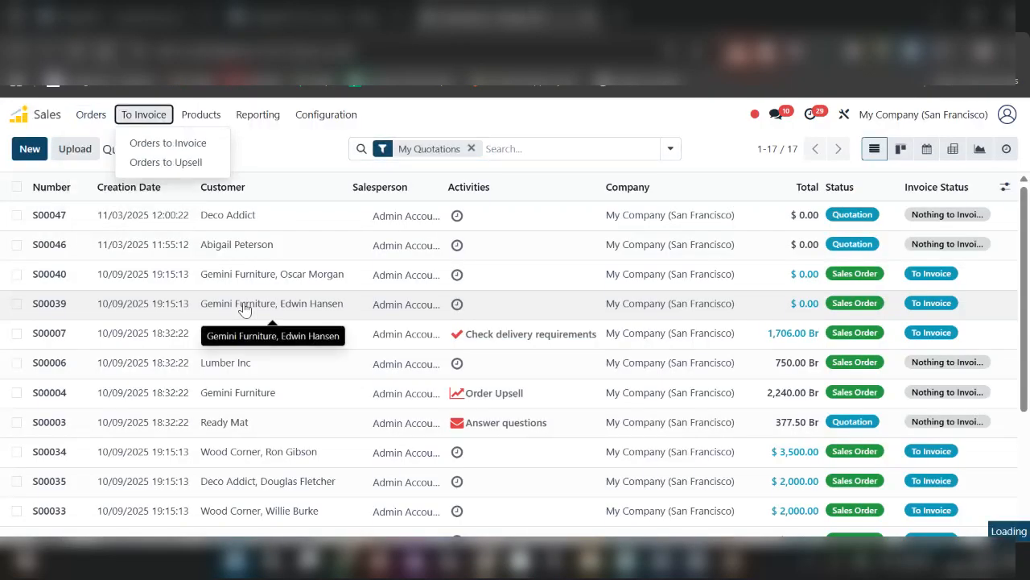
left_click(316, 159)
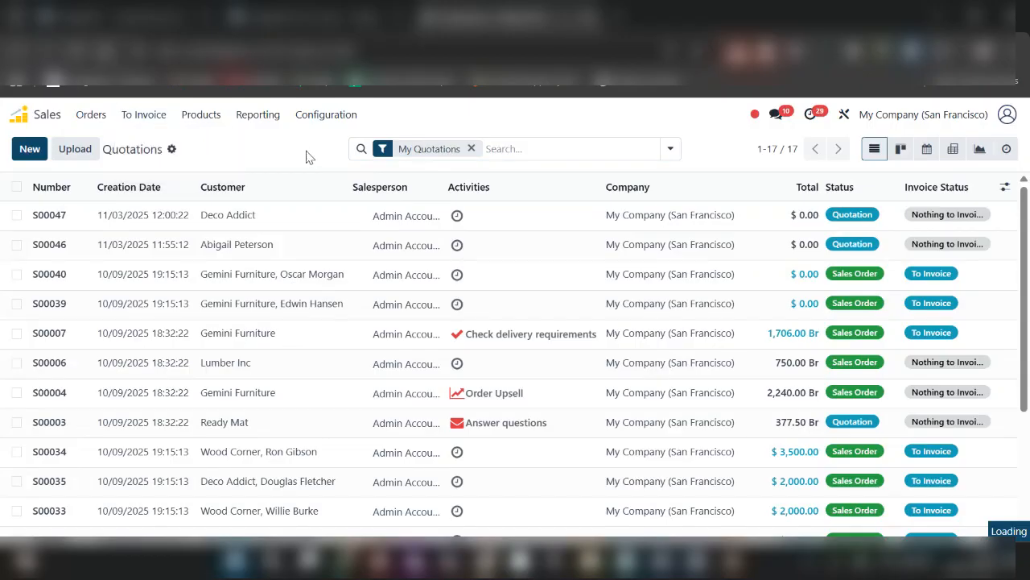
key("alt")
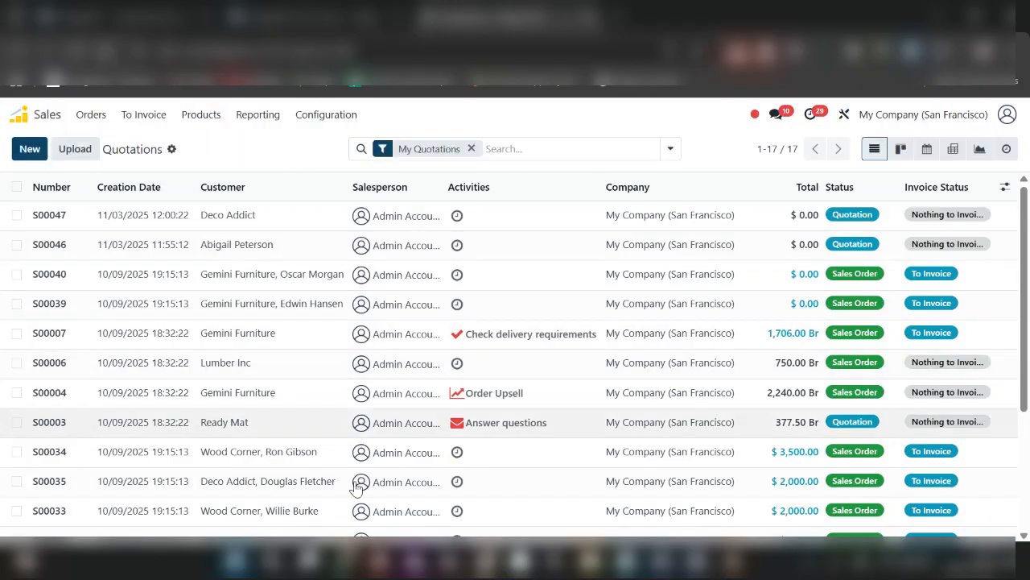
Return to the home screen, search the menus for "product", and open Inventory / Products / Products.
left_click(32, 118)
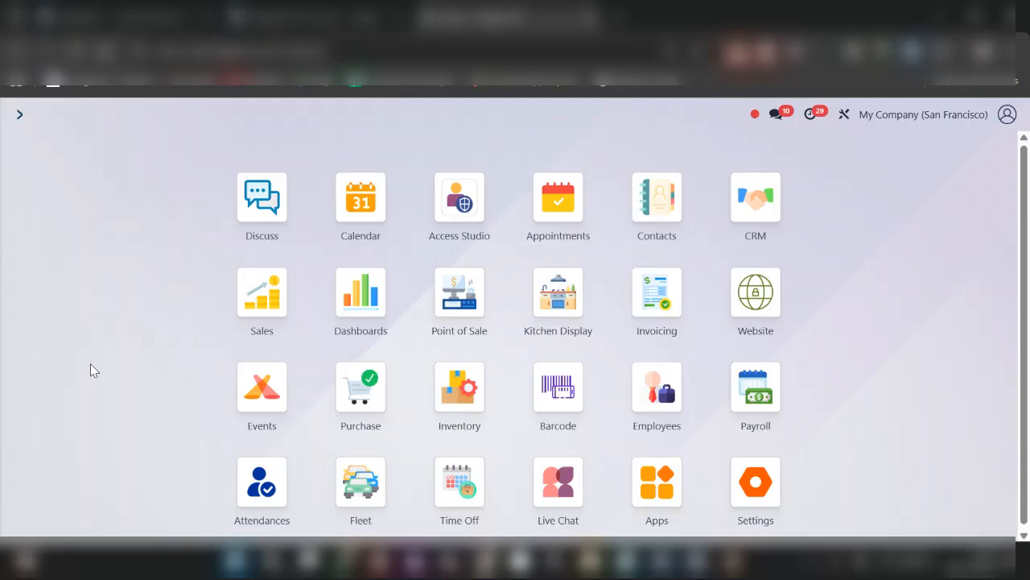
type("pro")
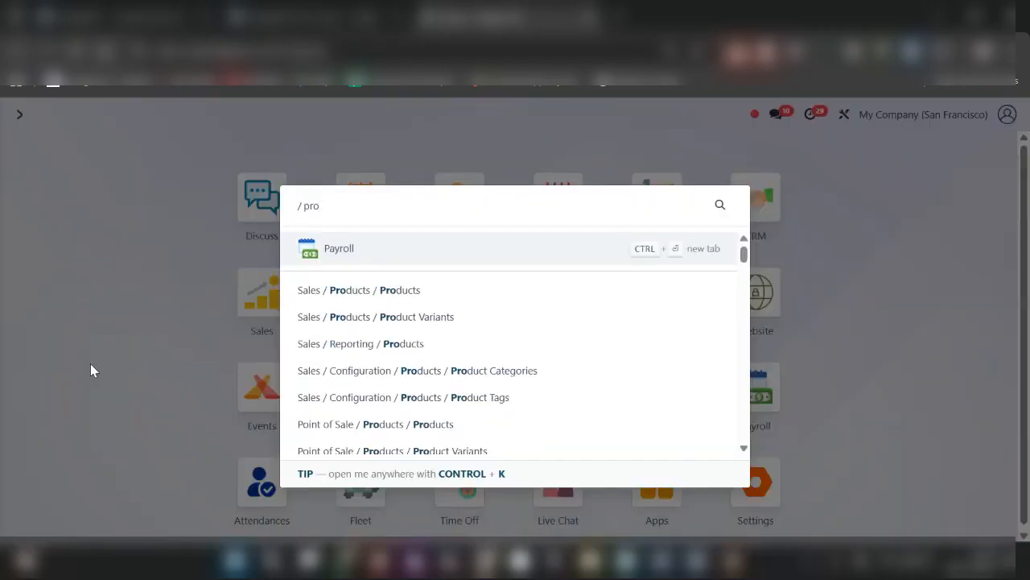
type("duct")
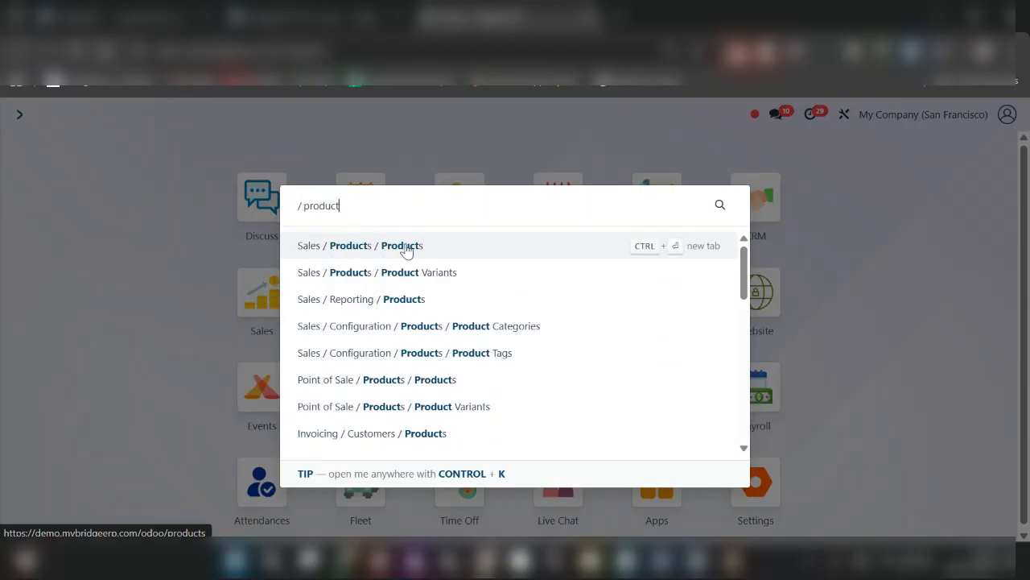
scroll(379, 302, "down", 1)
scroll(333, 358, "down", 1)
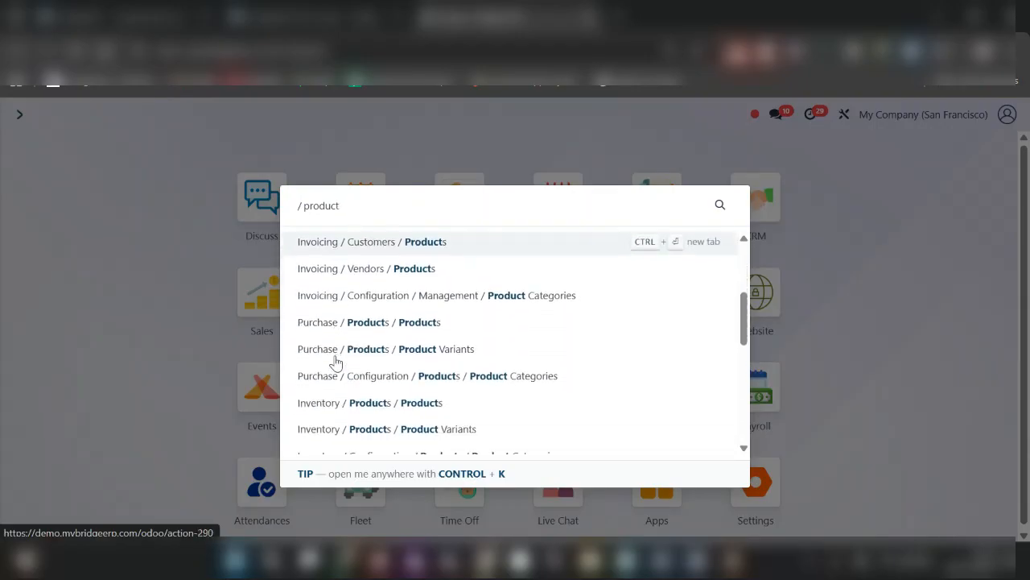
left_click(375, 404)
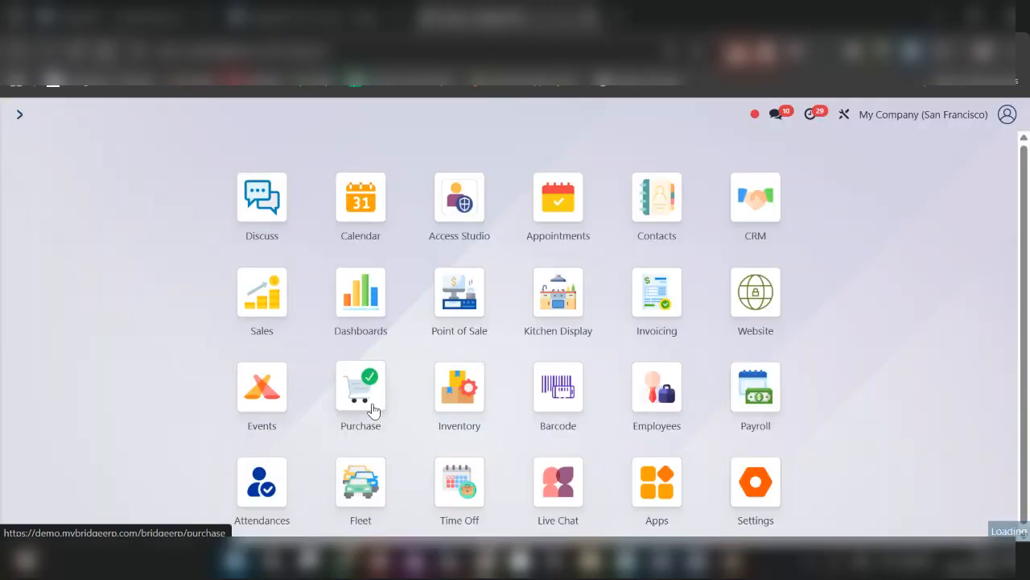
Open the product list from the menu search, return to the home screen, and open the Inventory app.
left_click(426, 367)
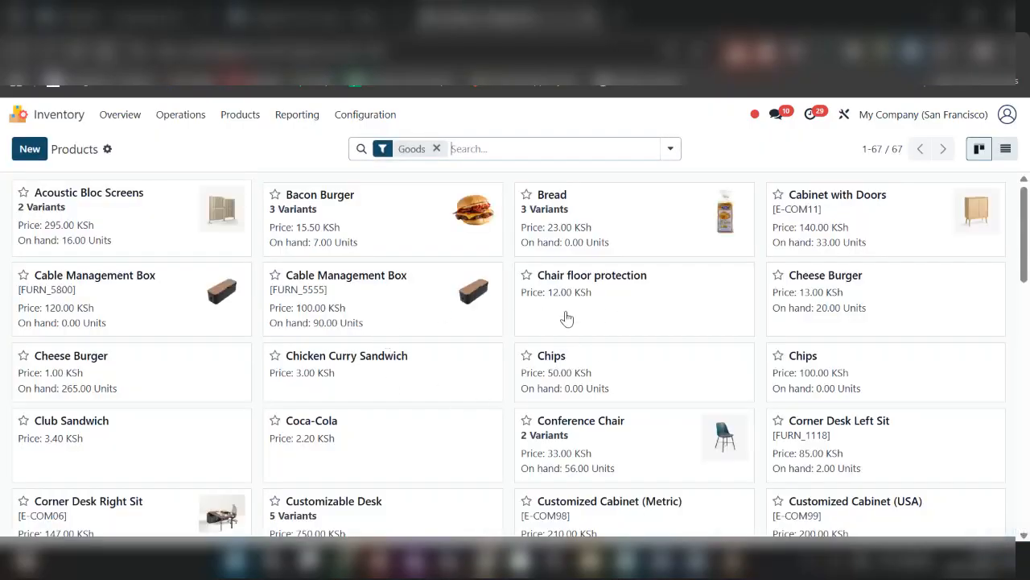
left_click(21, 117)
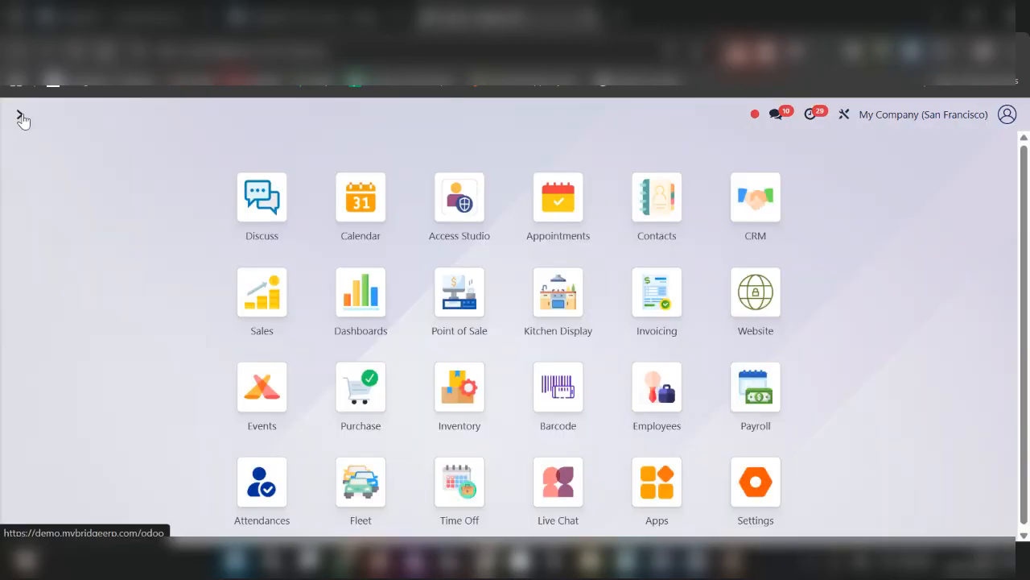
left_click(467, 385)
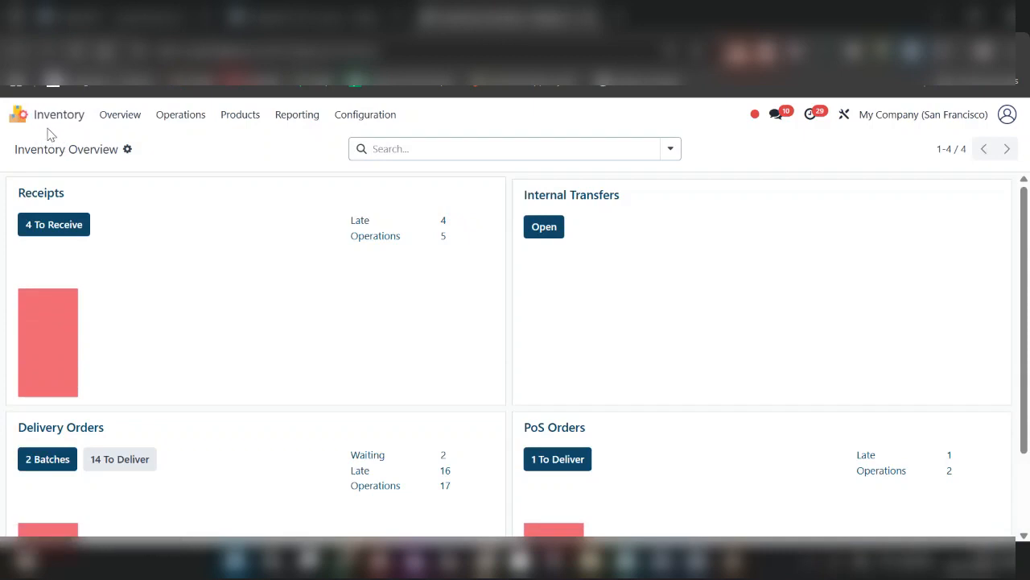
Browse the Inventory app's Overview, Operations, Products, Reporting and Configuration options, closing the open list without choosing an entry.
left_click(126, 128)
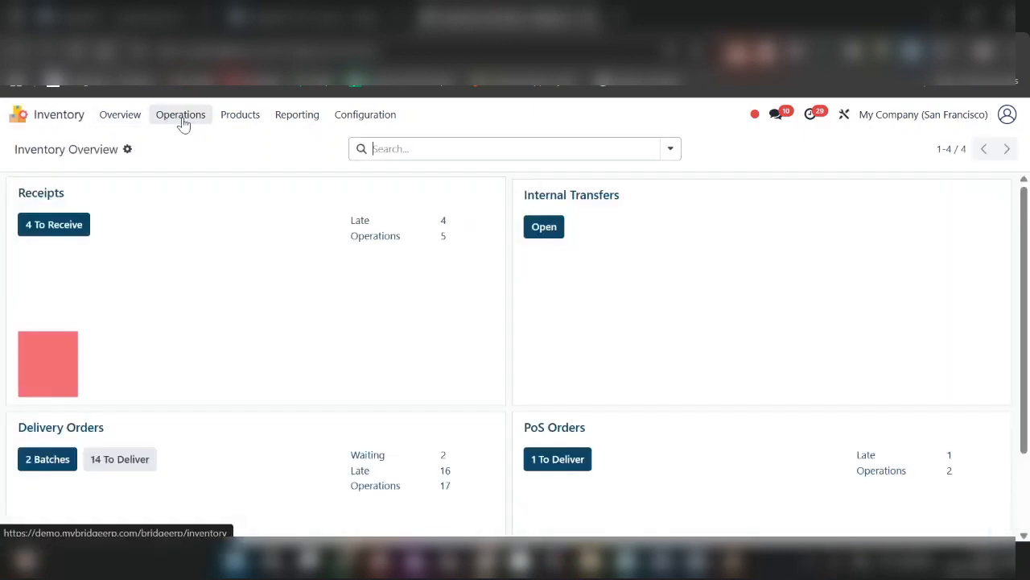
left_click(183, 120)
mouse_move(232, 119)
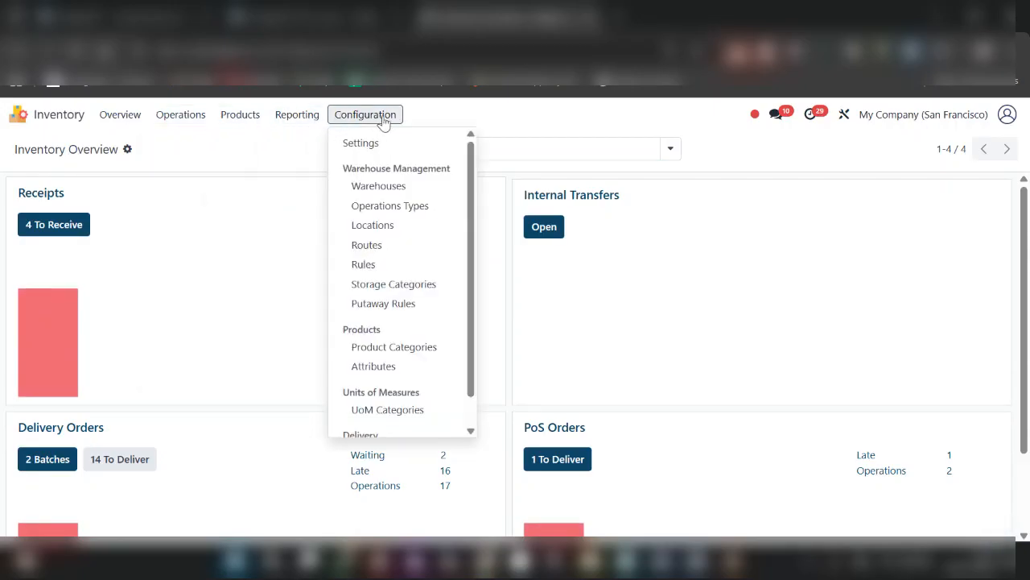
mouse_move(161, 130)
mouse_move(388, 126)
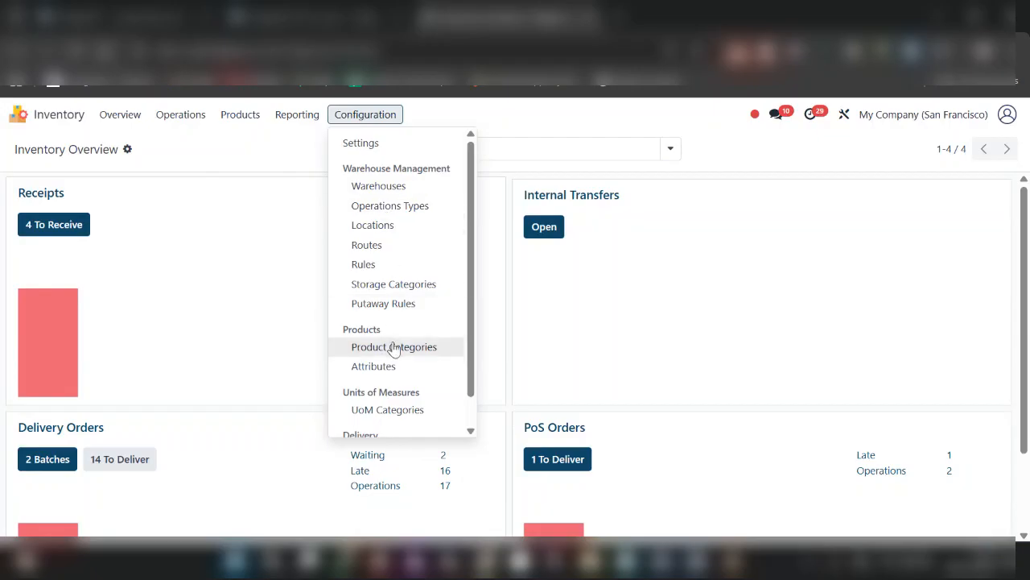
left_click(250, 164)
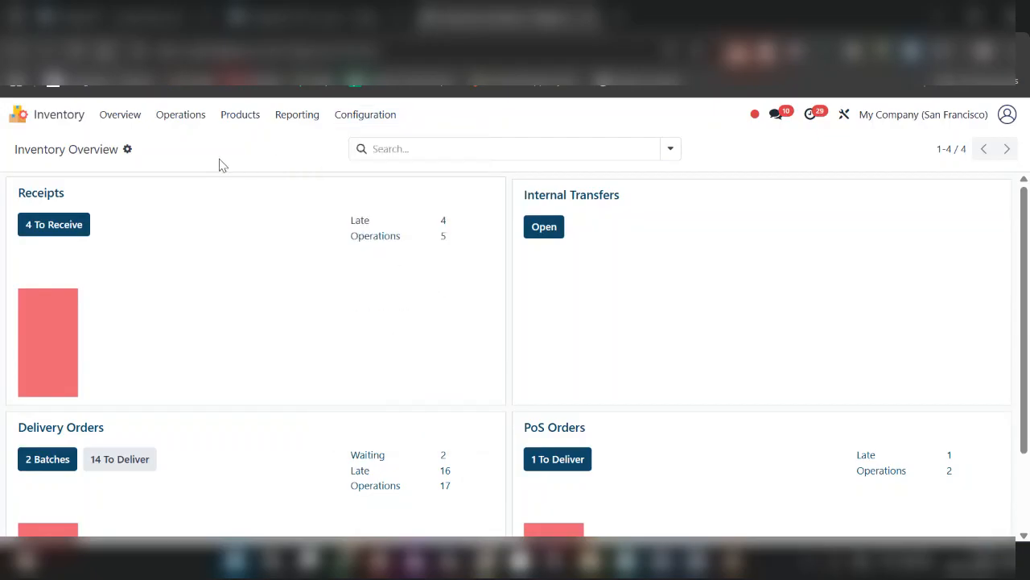
Switch from the Inventory overview to the home screen, back to Inventory, and home again.
left_click(20, 116)
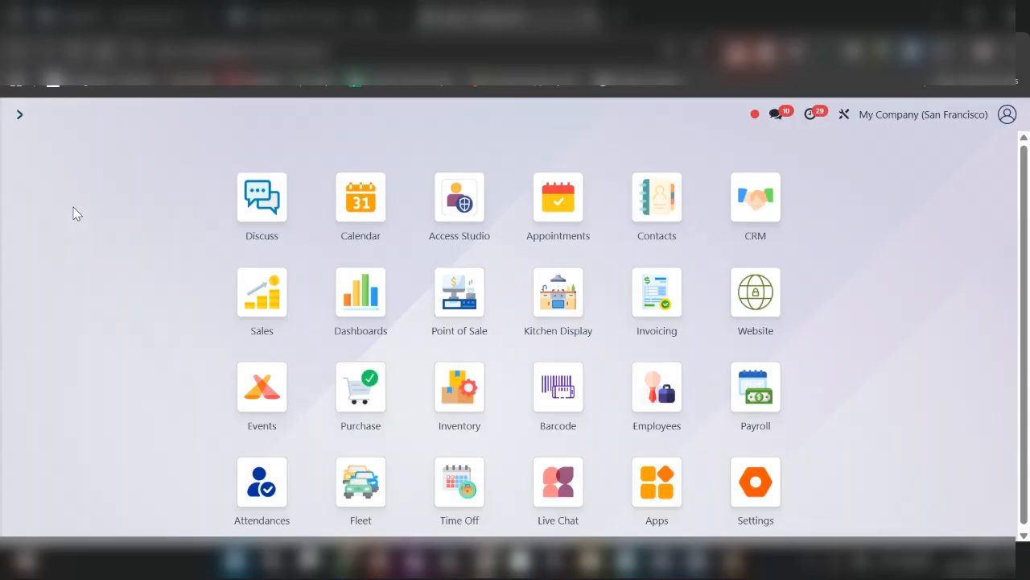
left_click(21, 120)
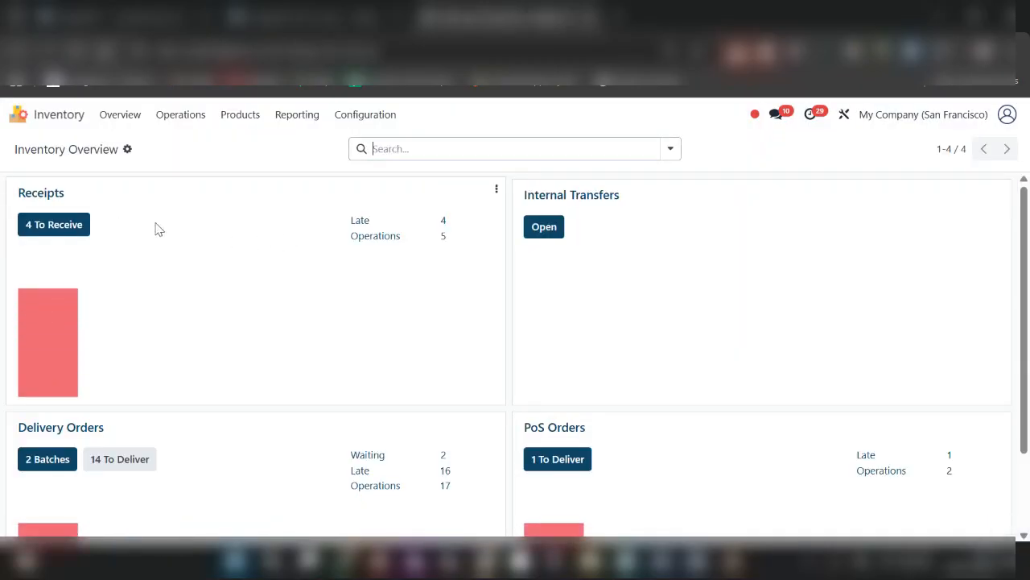
left_click(20, 119)
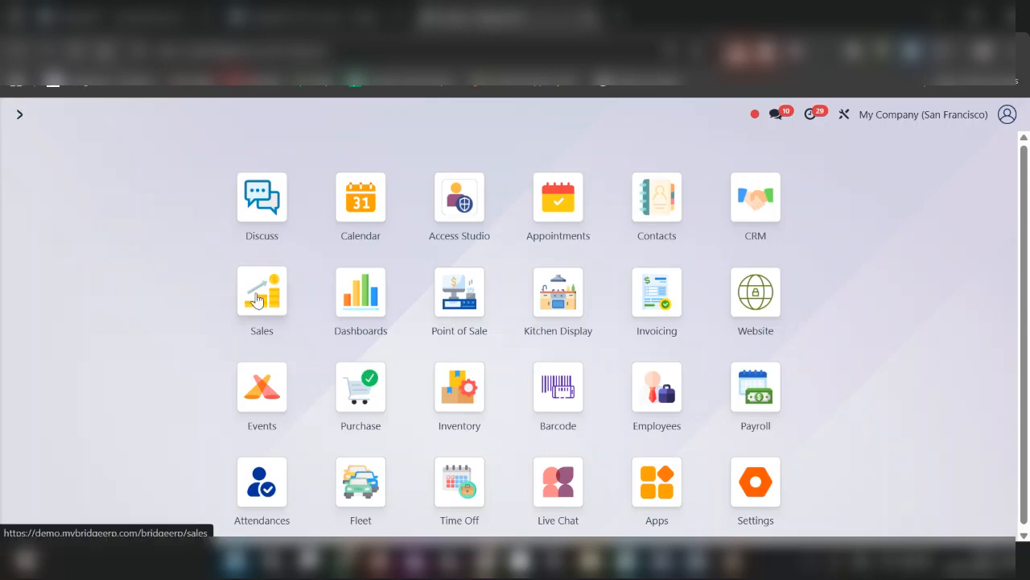
Open the Sales app and view its Configuration and Products options without choosing any entry.
left_click(258, 299)
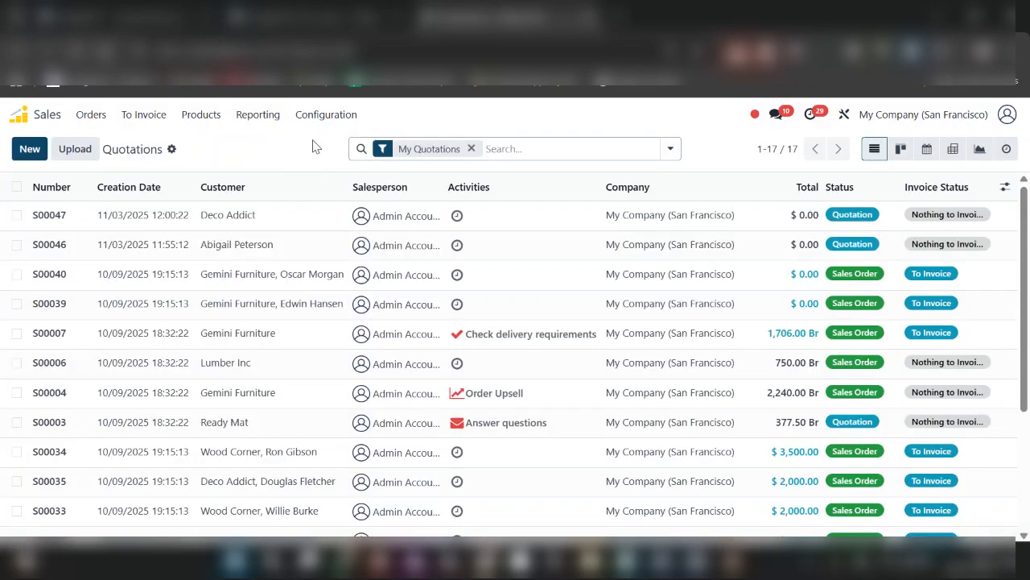
left_click(332, 122)
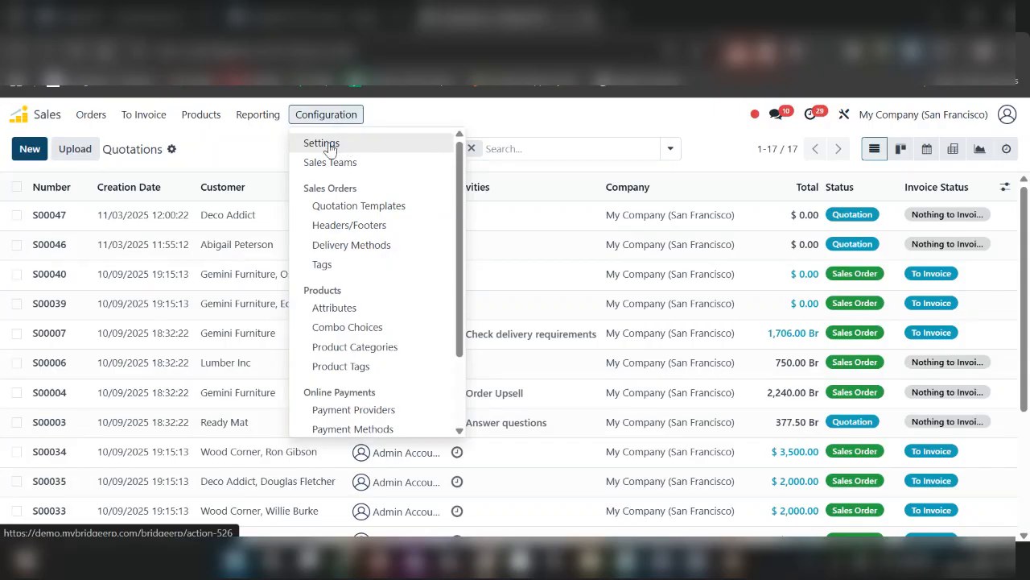
left_click(248, 148)
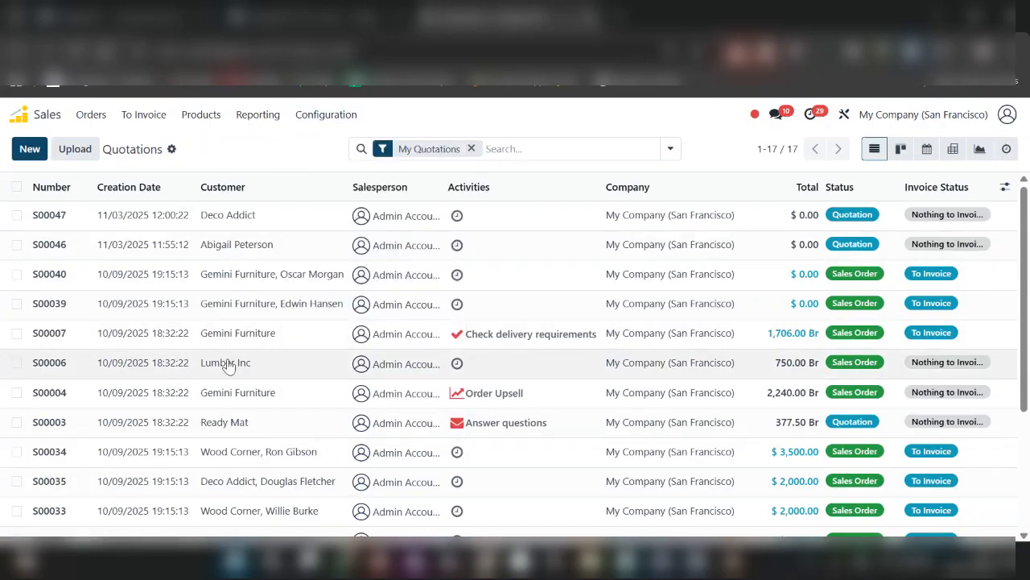
left_click(203, 119)
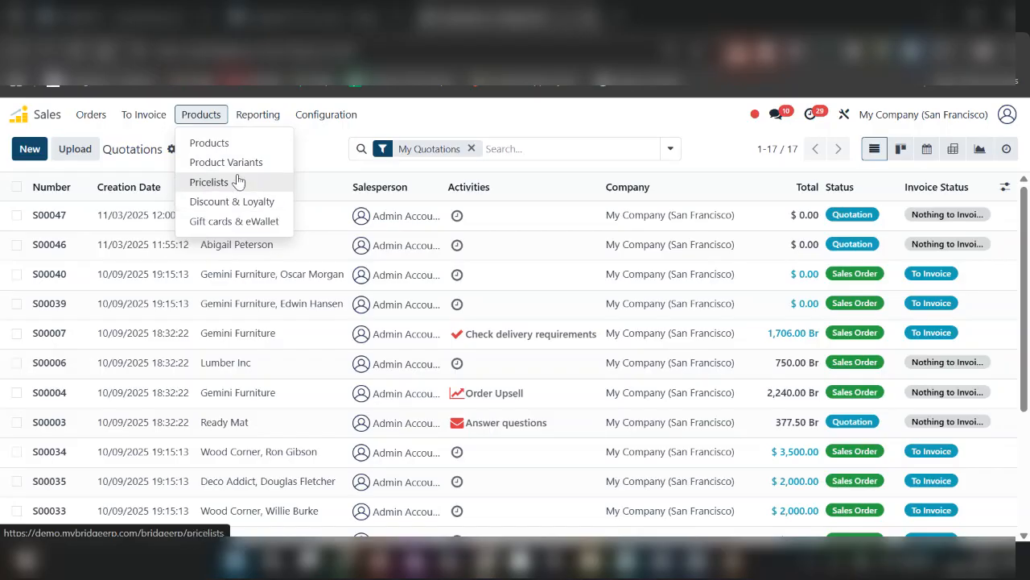
left_click(320, 158)
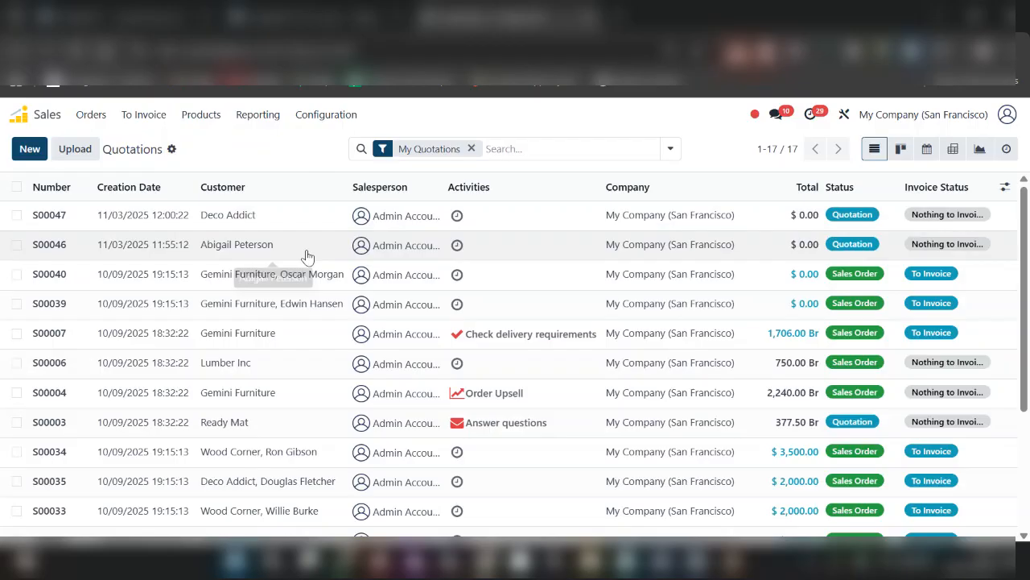
Open the first Deco Addict quotation, confirm it as a sales order, and check its activity log.
left_click(216, 224)
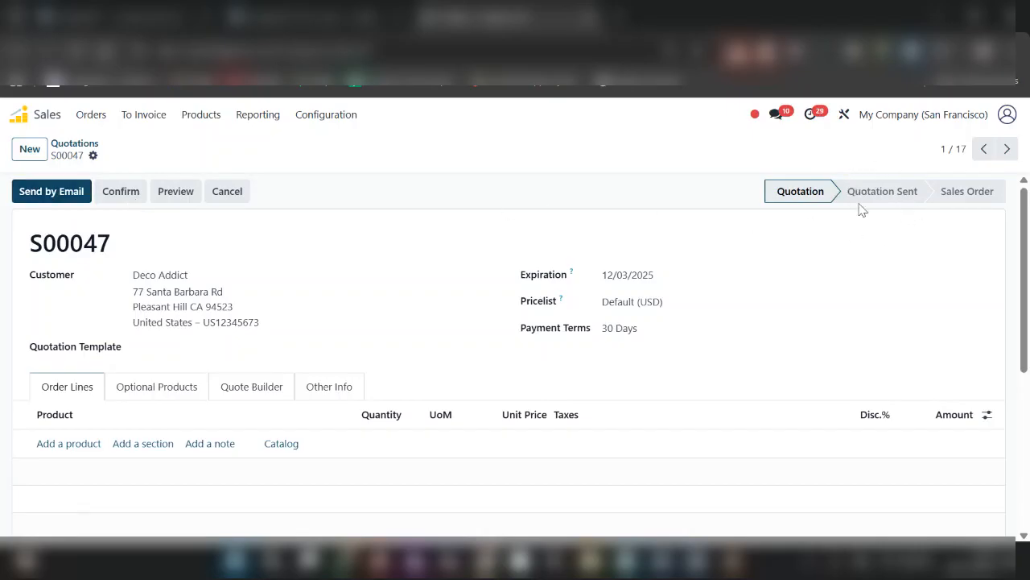
left_click(126, 195)
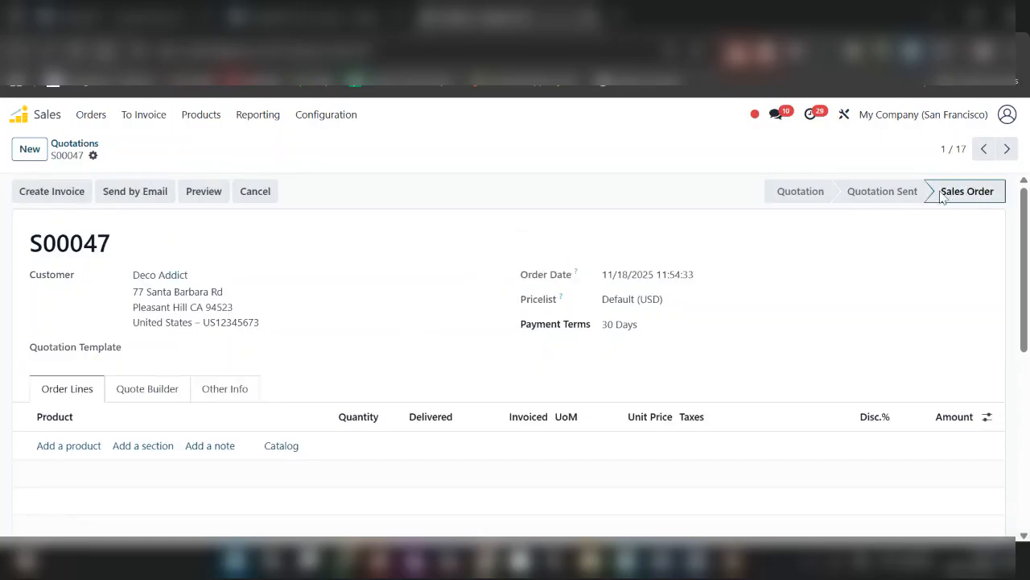
scroll(554, 355, "down", 5)
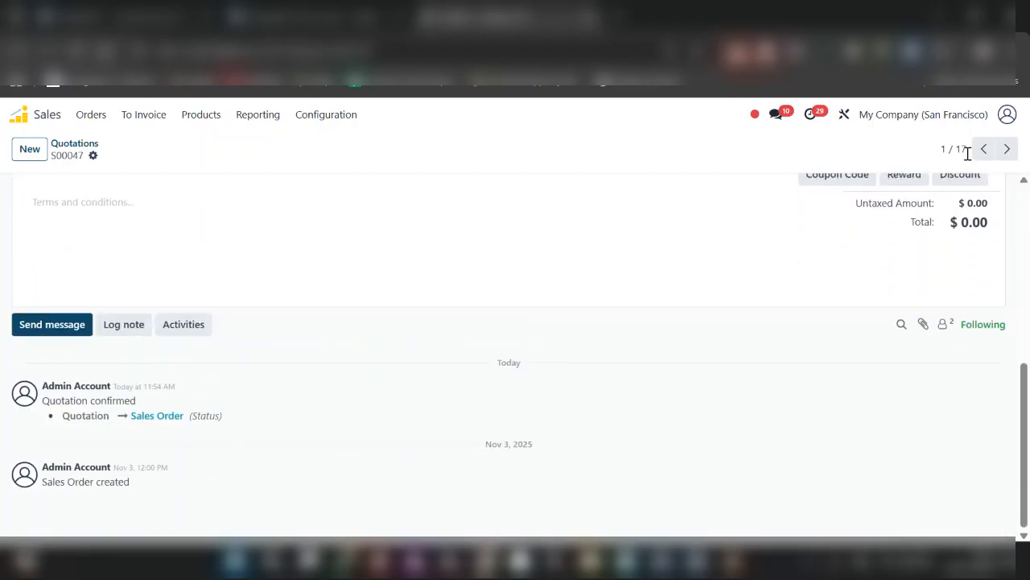
scroll(876, 270, "up", 5)
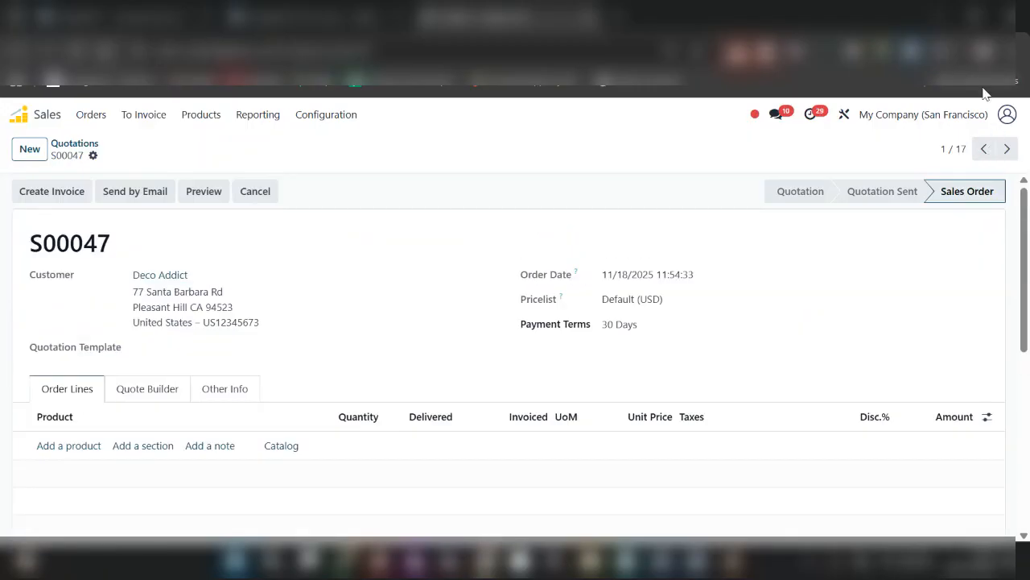
Reduce the browser zoom to 75% and examine the activity log beside the sales order.
left_click(1011, 50)
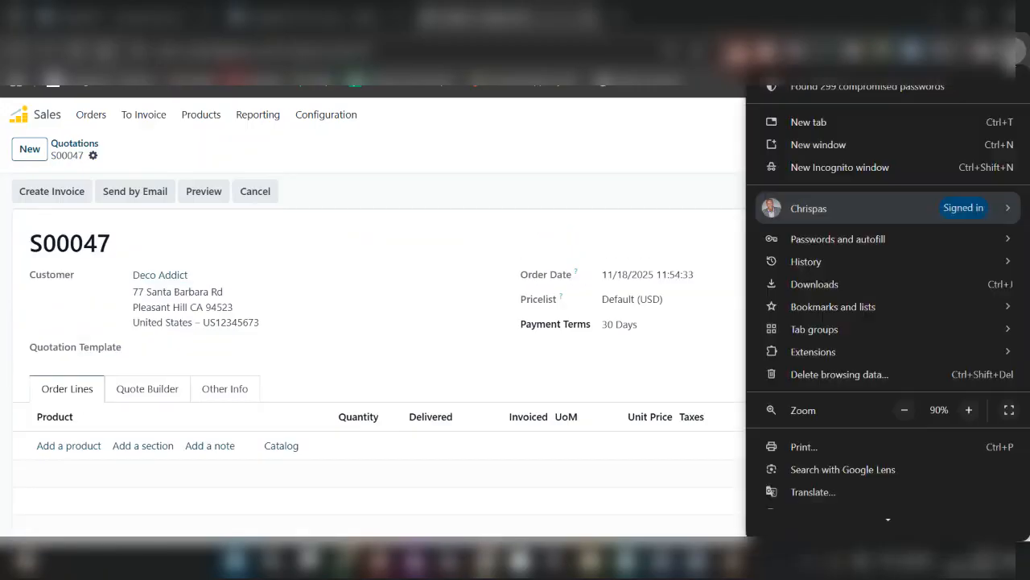
left_click(903, 410)
left_click(903, 413)
left_click(903, 413)
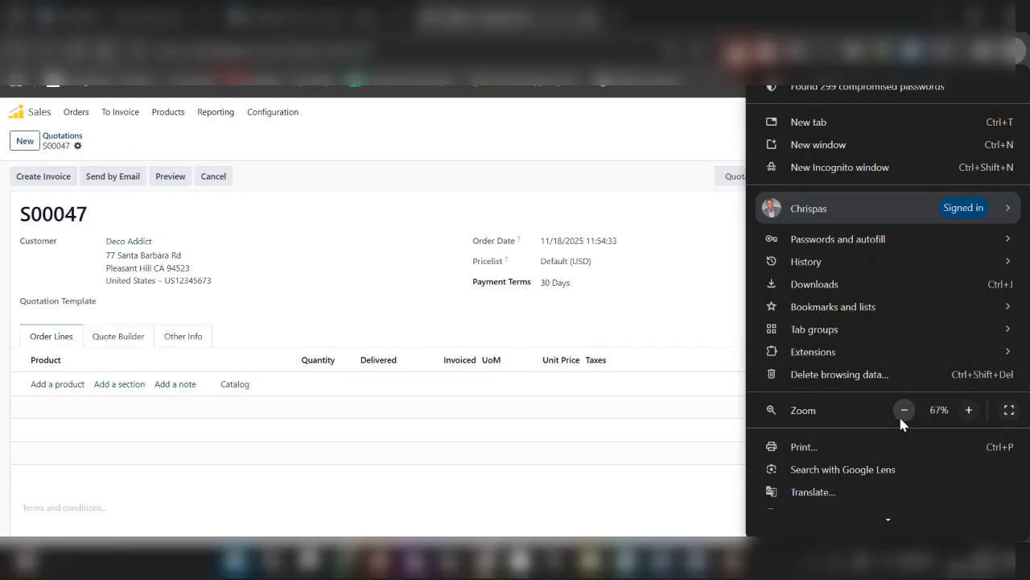
left_click(903, 413)
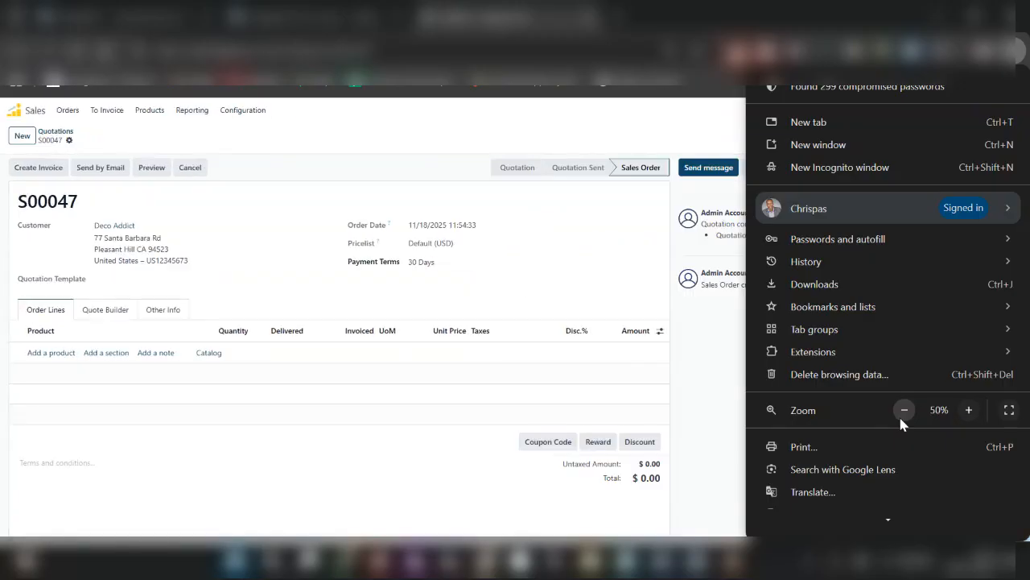
left_click(968, 411)
left_click(968, 410)
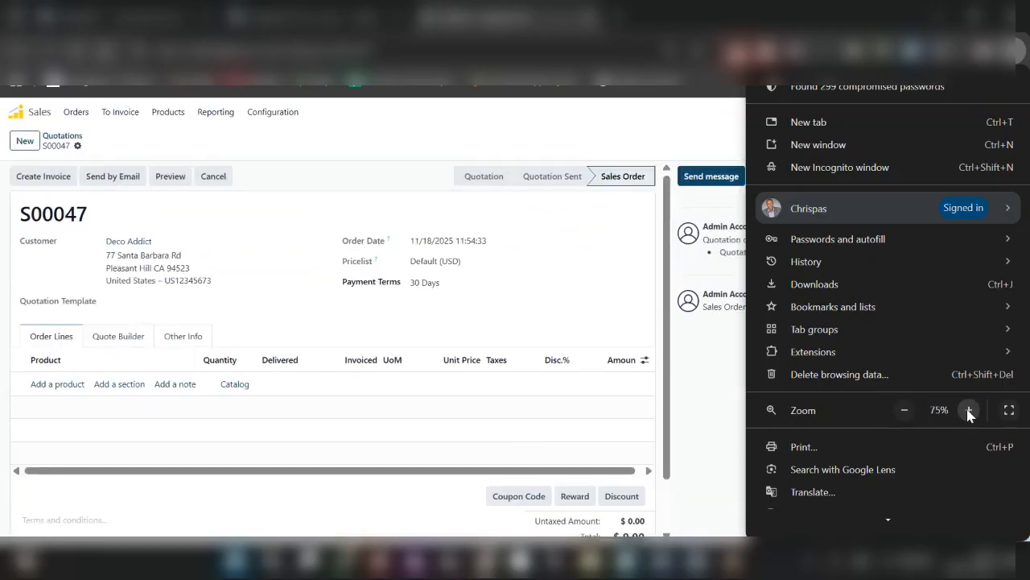
left_click(722, 379)
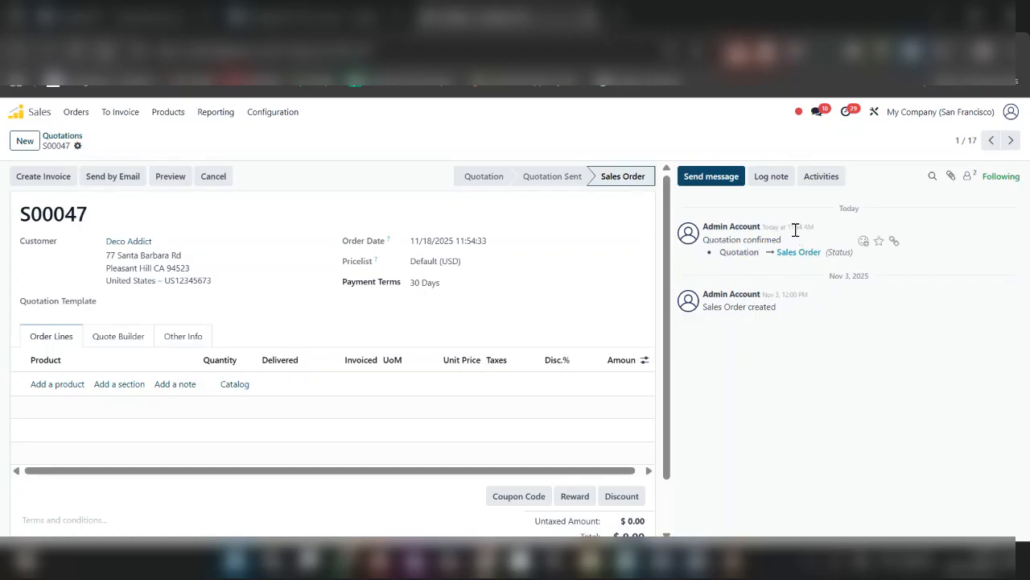
mouse_move(797, 228)
Open the Deco Addict customer record from the sales order and view its additional related-record options.
left_click(137, 245)
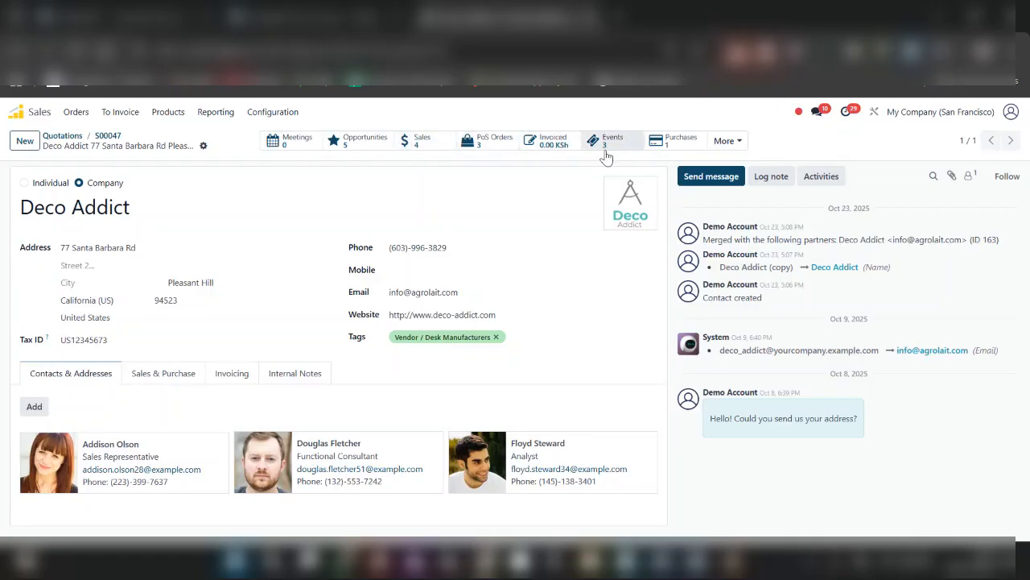
left_click(728, 143)
left_click(554, 185)
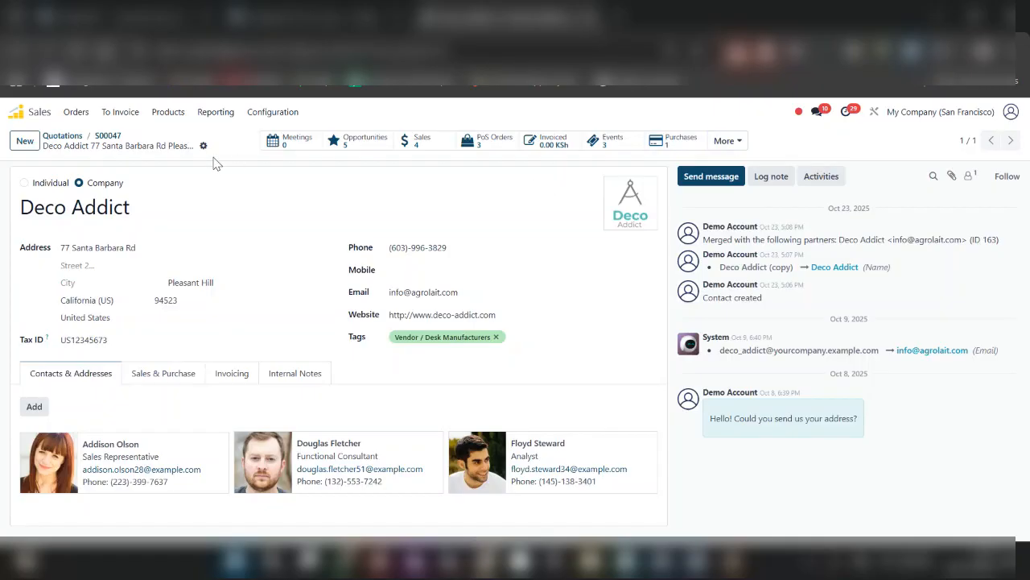
Return from the customer record to the sales order, the Quotations list, and the home screen.
left_click(113, 142)
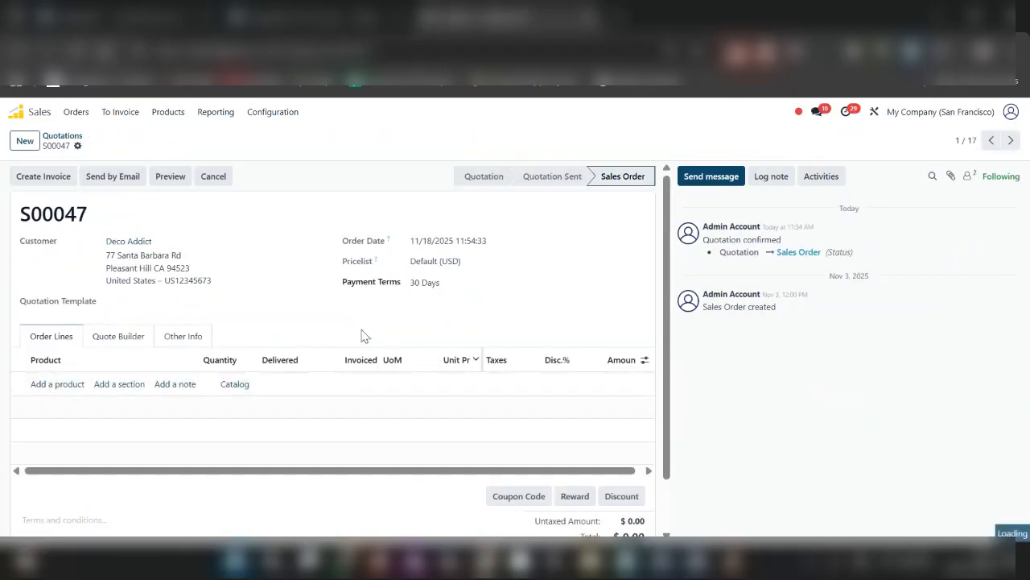
left_click(65, 136)
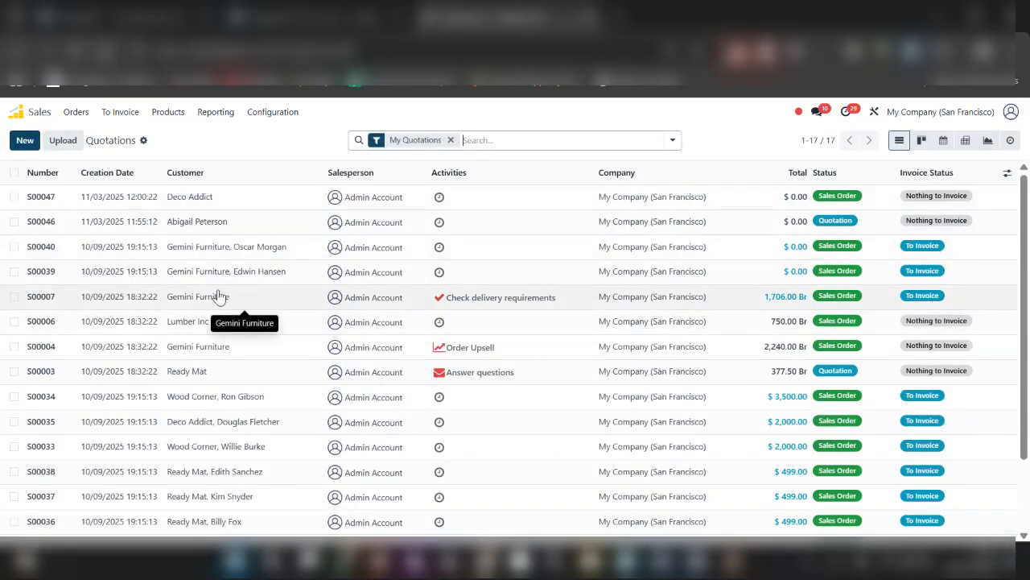
left_click(18, 111)
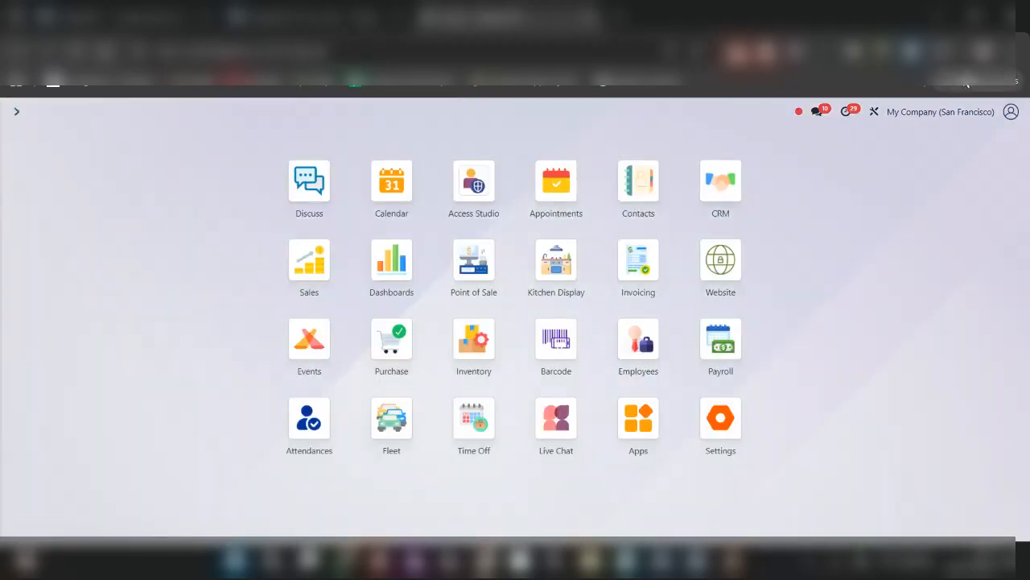
Increase the browser zoom by three levels on the home screen.
left_click(1012, 51)
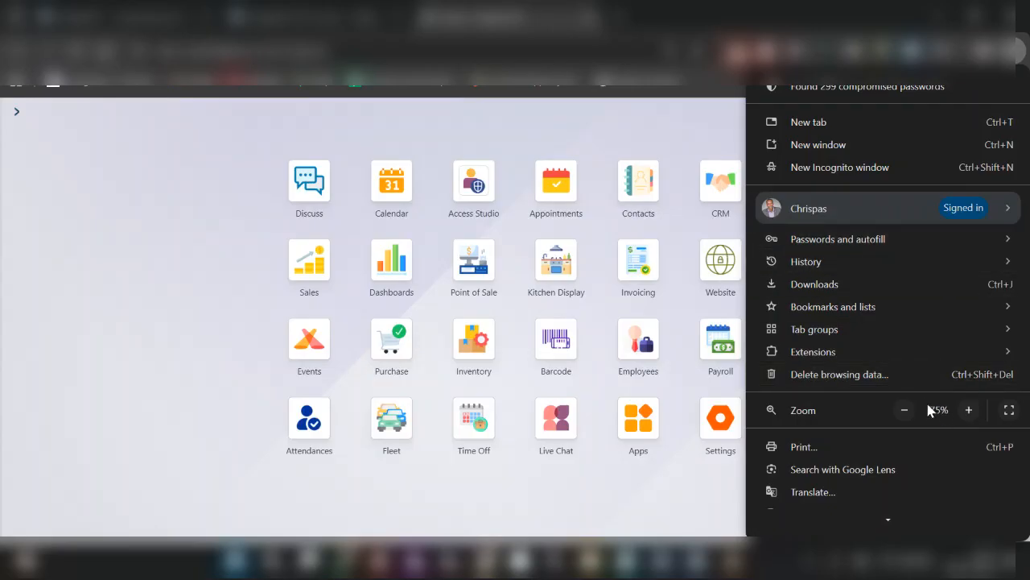
left_click(967, 411)
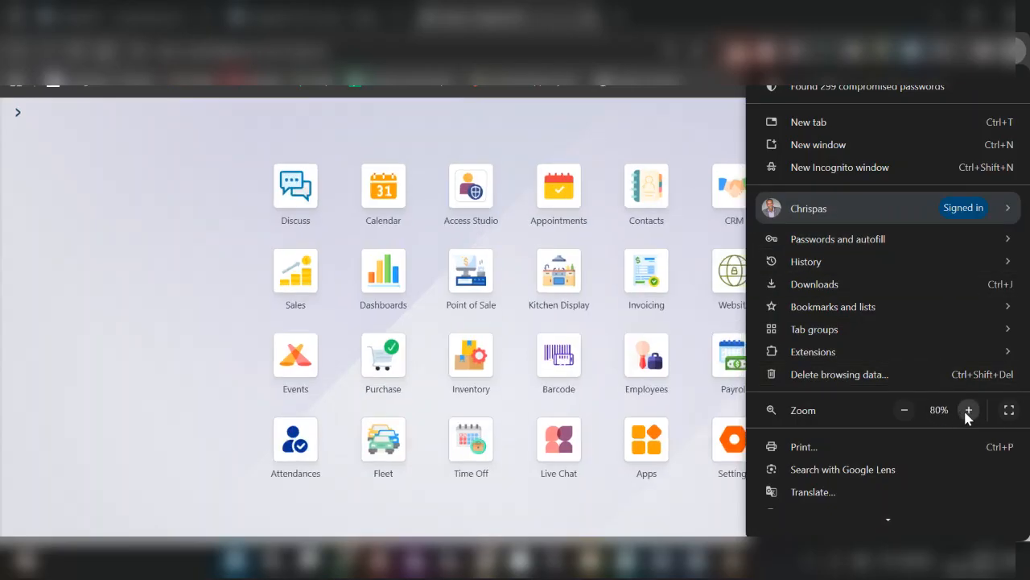
left_click(967, 411)
left_click(968, 410)
left_click(615, 142)
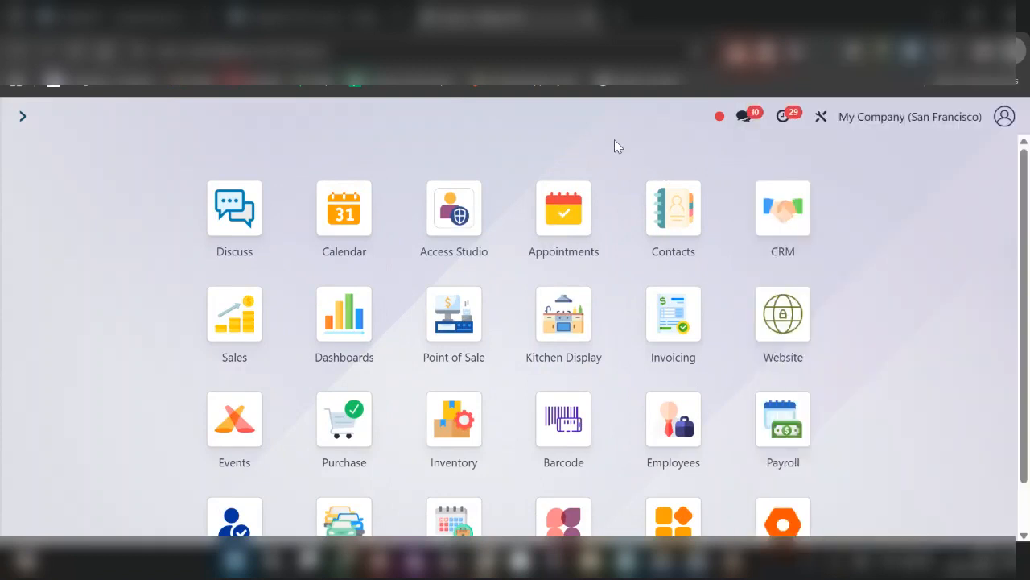
Turn on Dark Mode from the user profile options, and turn it off again.
left_click(1004, 119)
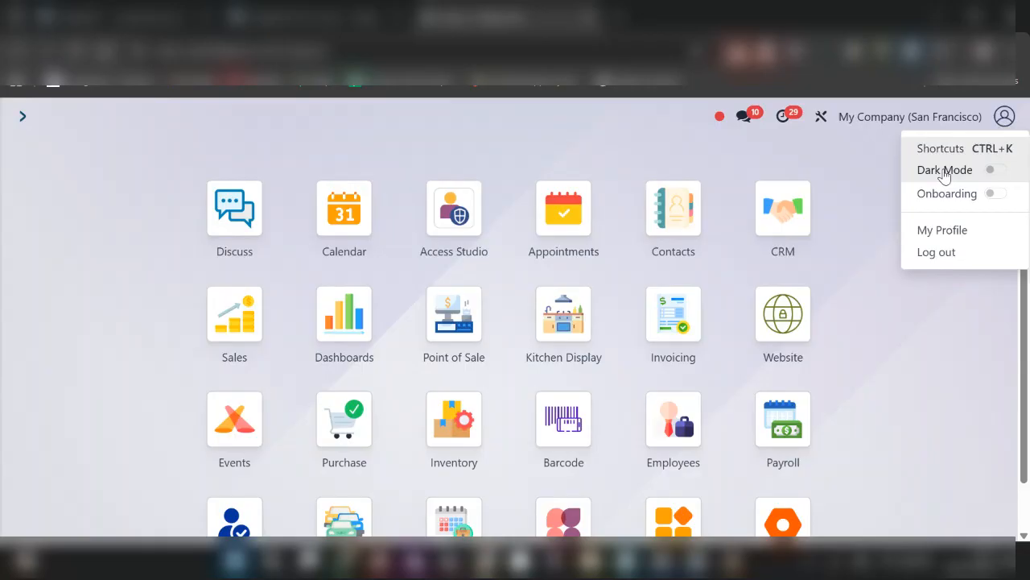
left_click(995, 171)
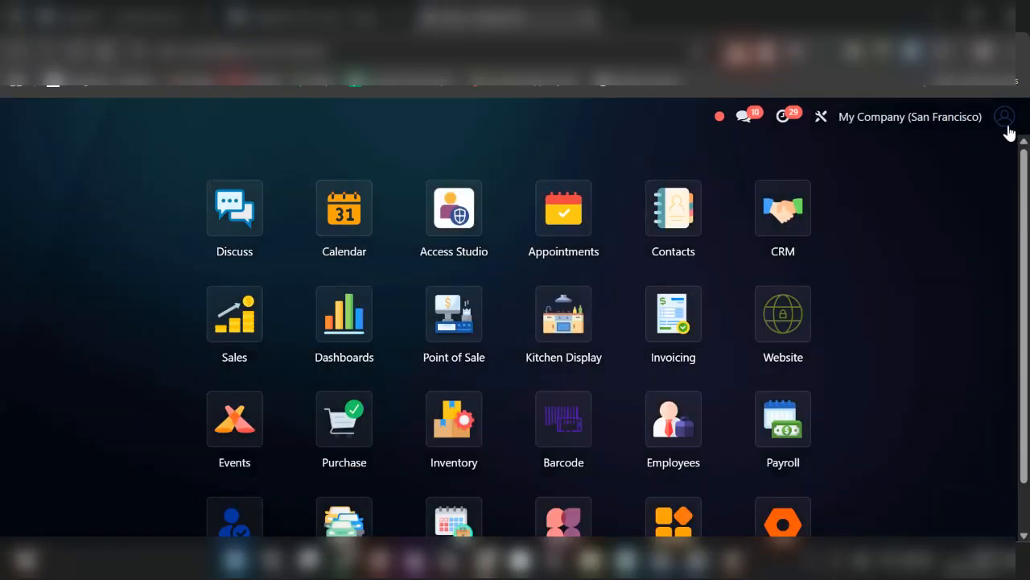
left_click(1006, 127)
left_click(995, 170)
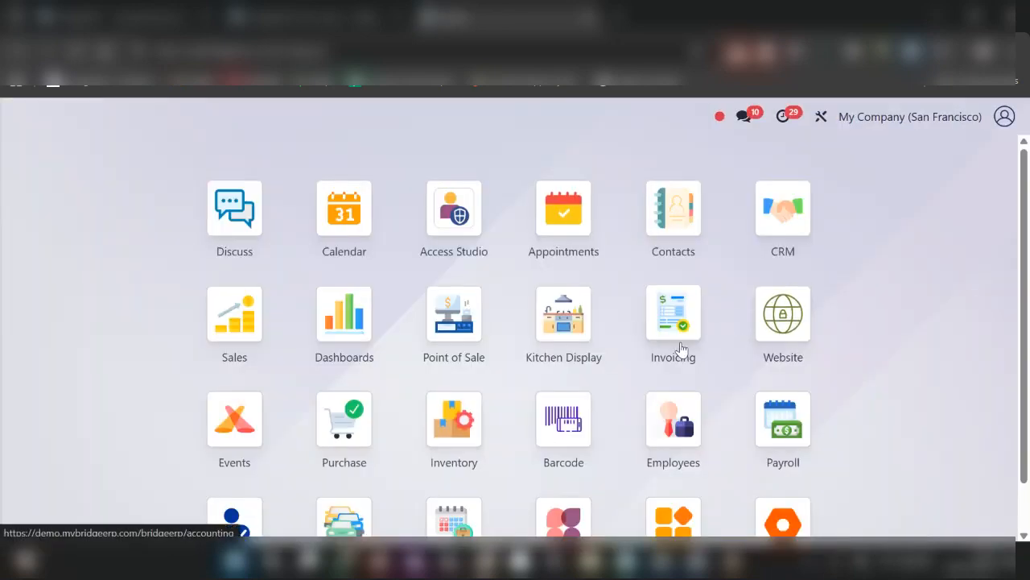
Open My Profile from the user options and review the account's contact details, notification setting, email and email signature.
left_click(1004, 118)
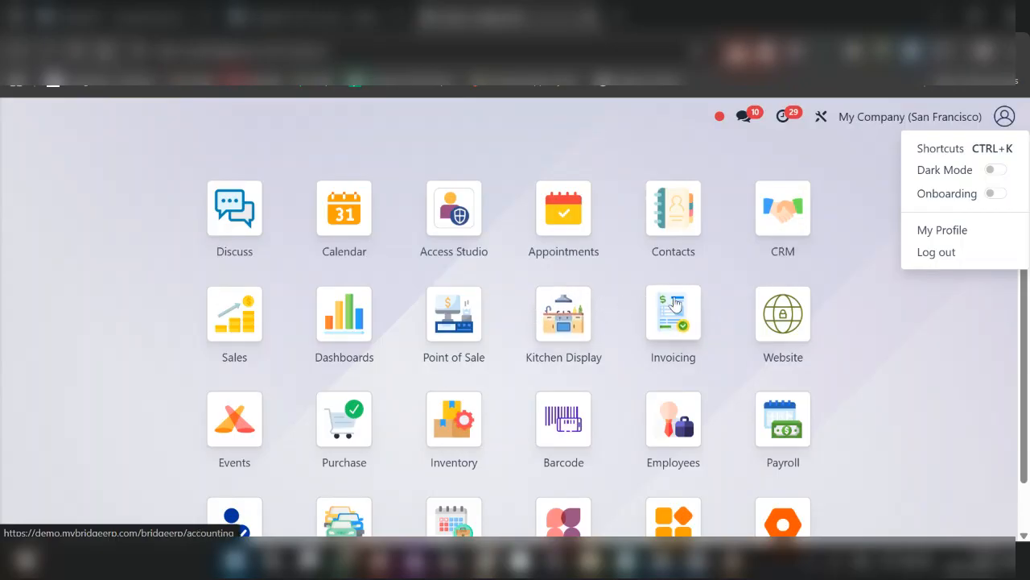
left_click(940, 235)
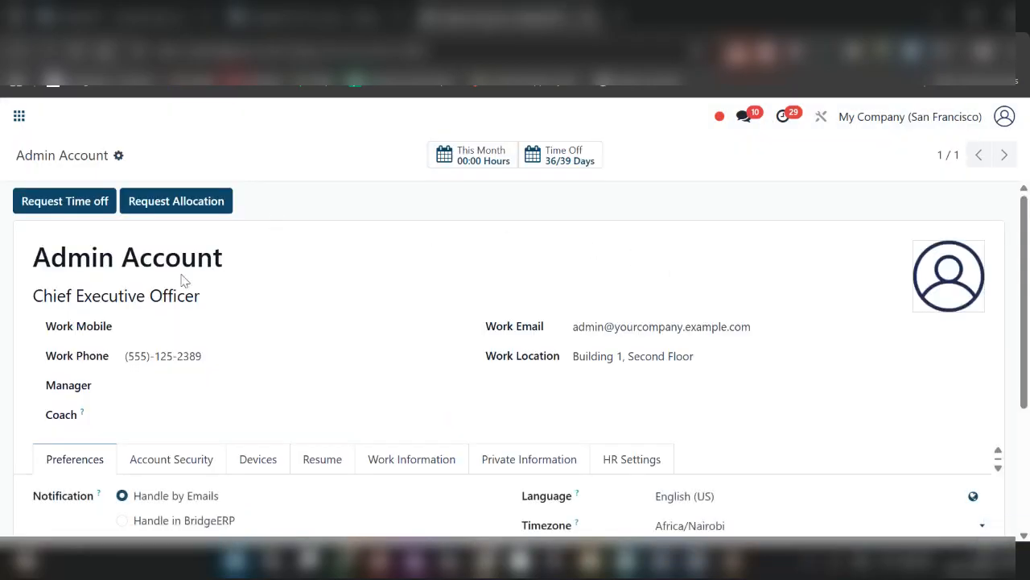
scroll(182, 281, "down", 1)
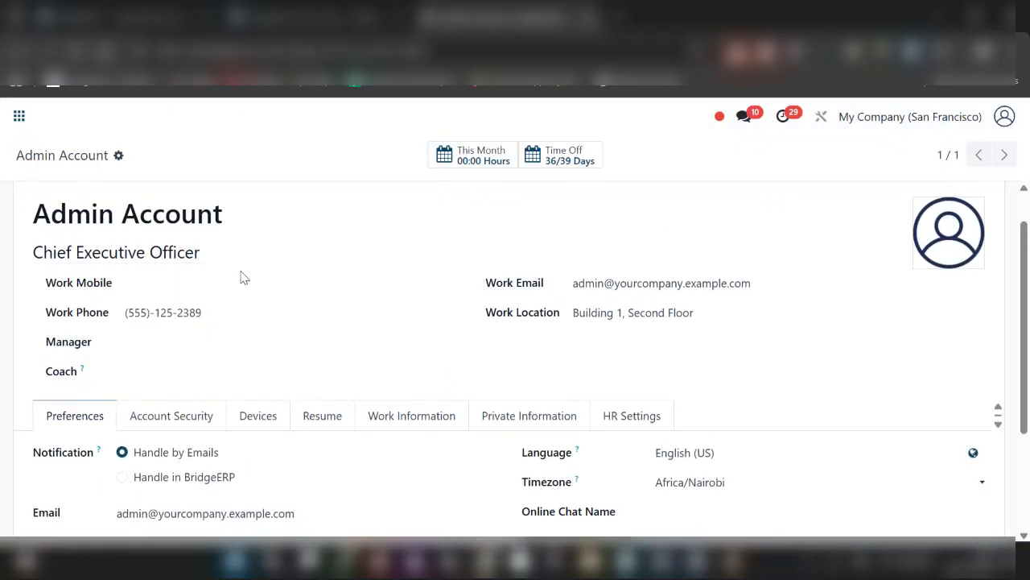
scroll(242, 276, "down", 1)
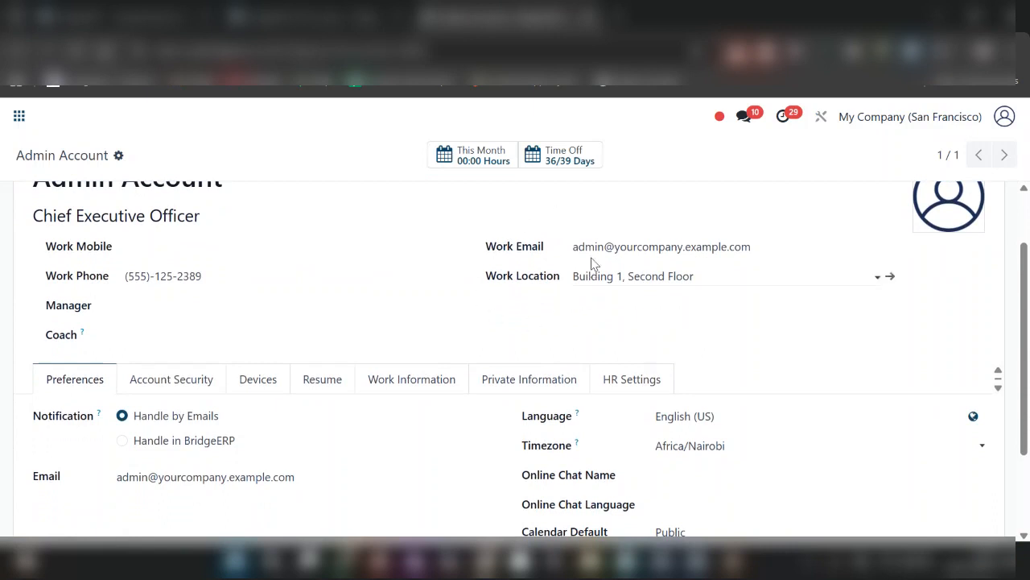
scroll(604, 294, "down", 3)
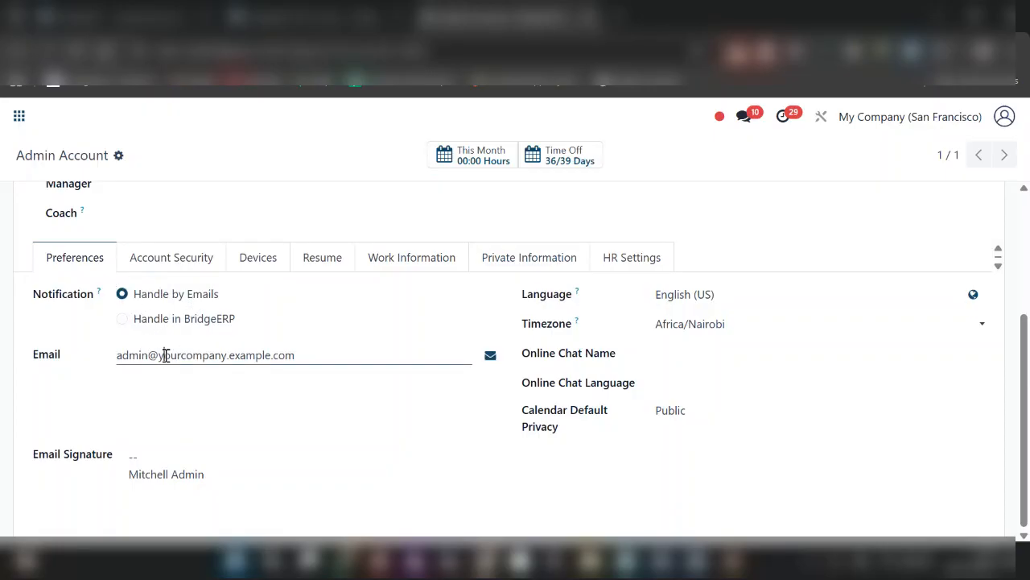
left_click(138, 462)
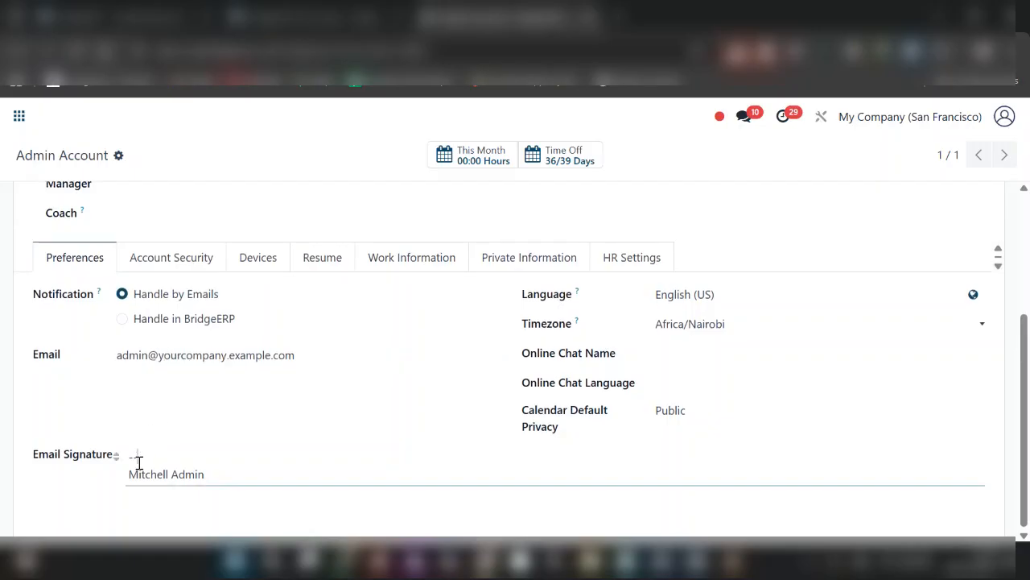
scroll(359, 458, "up", 1)
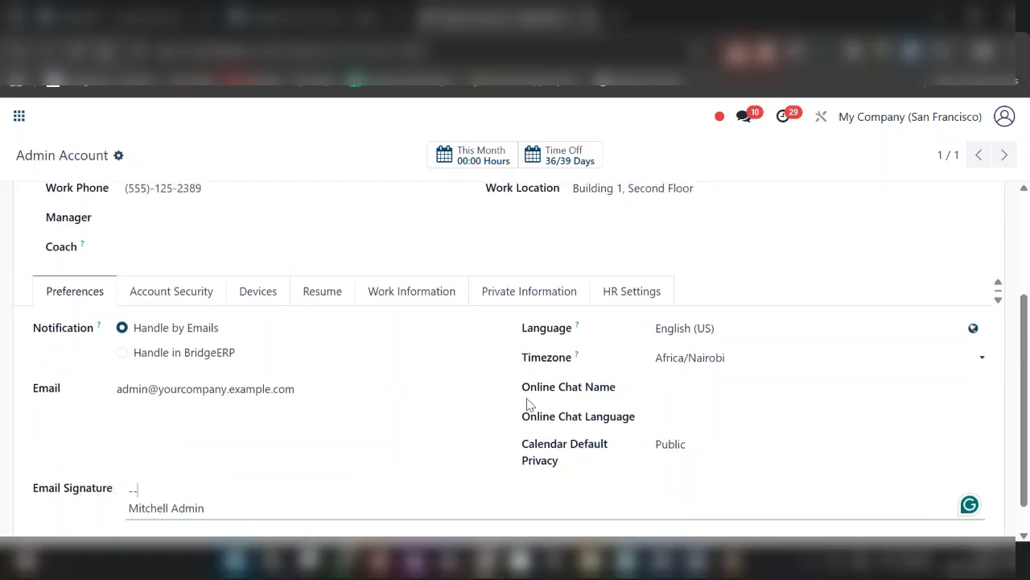
Check the Language choices in Preferences, search for "ger" in the Add Languages dialog, and cancel without adding a language.
left_click(684, 329)
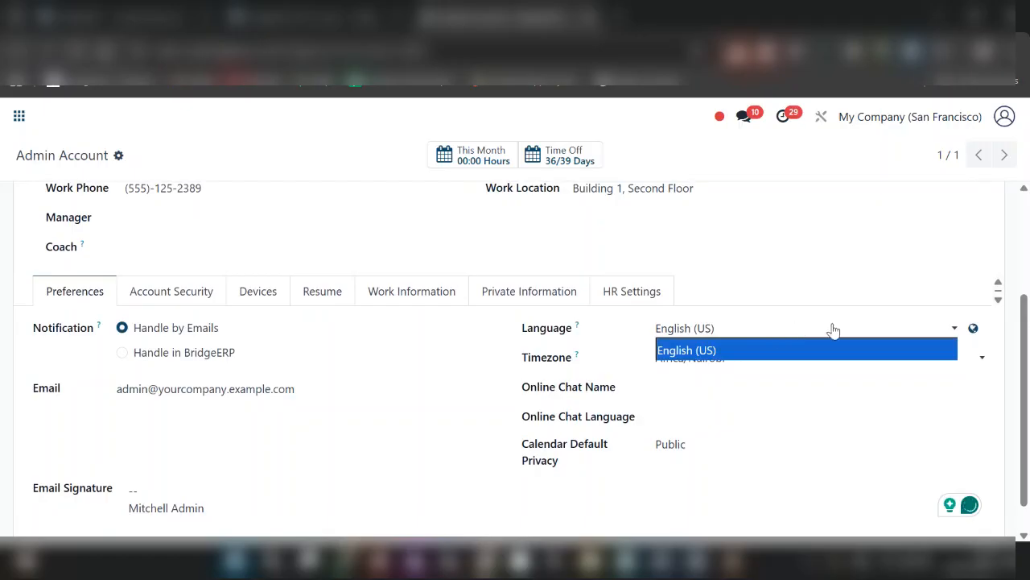
left_click(912, 332)
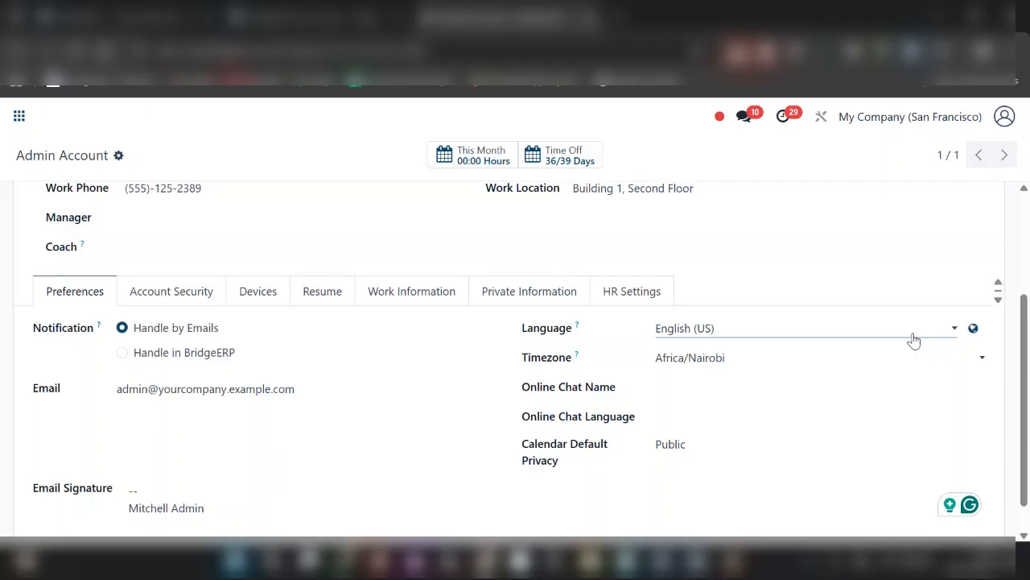
left_click(973, 331)
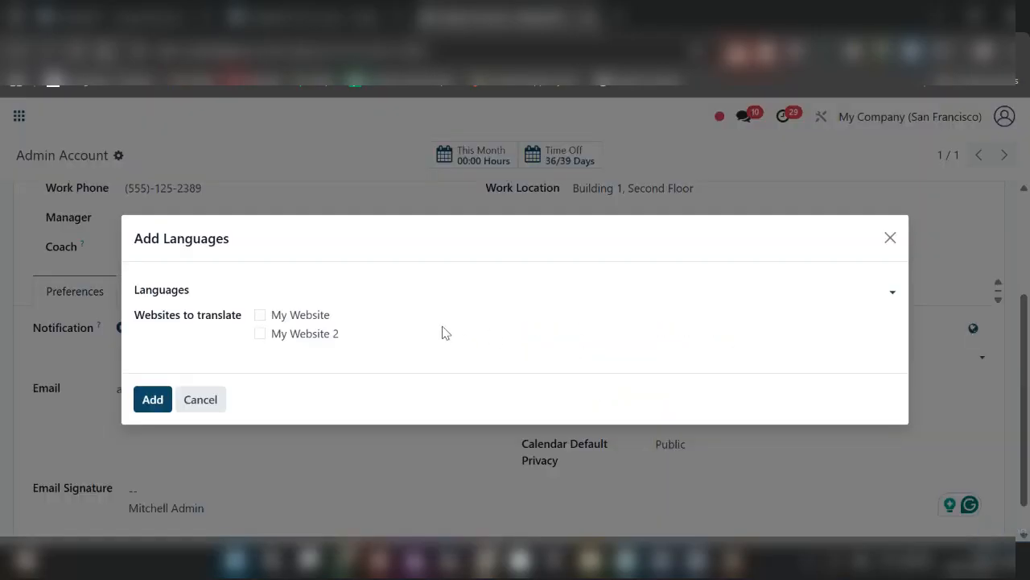
left_click(313, 286)
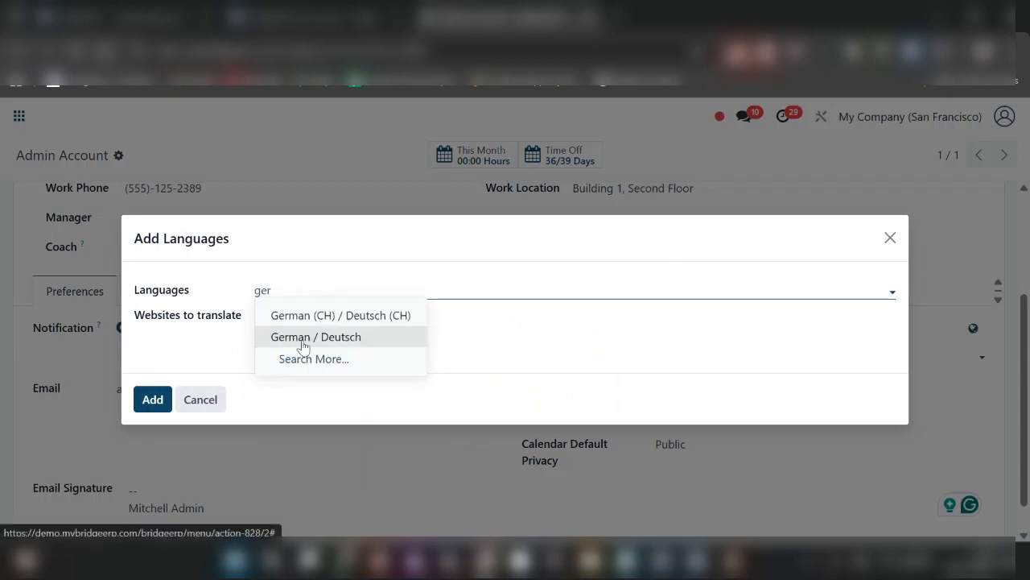
left_click(187, 400)
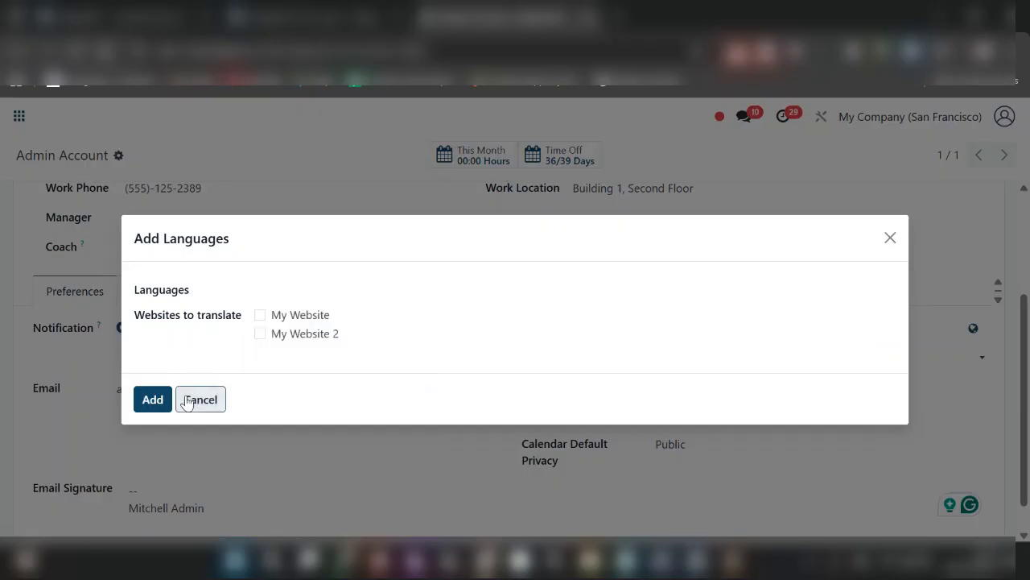
left_click(700, 334)
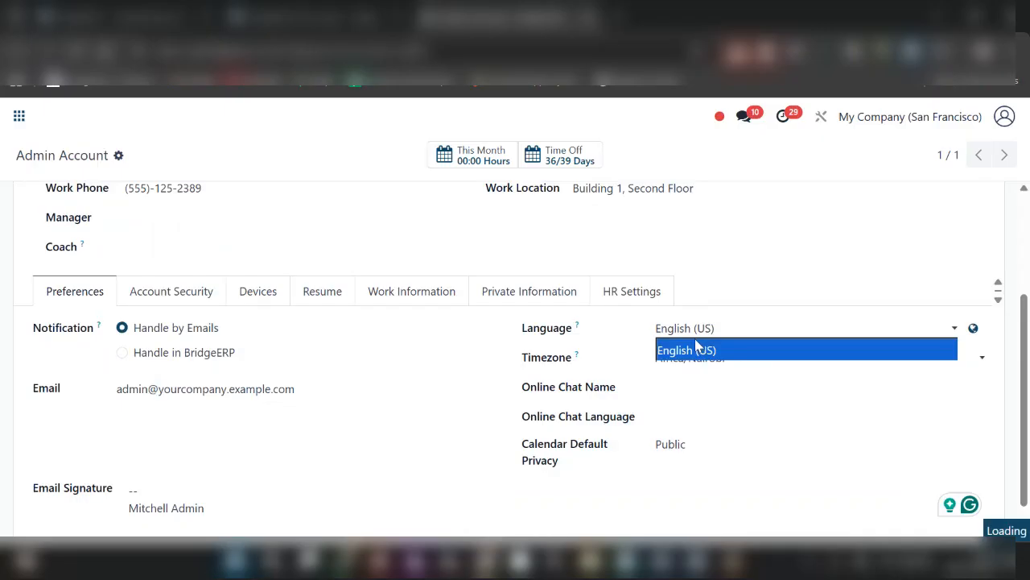
left_click(626, 361)
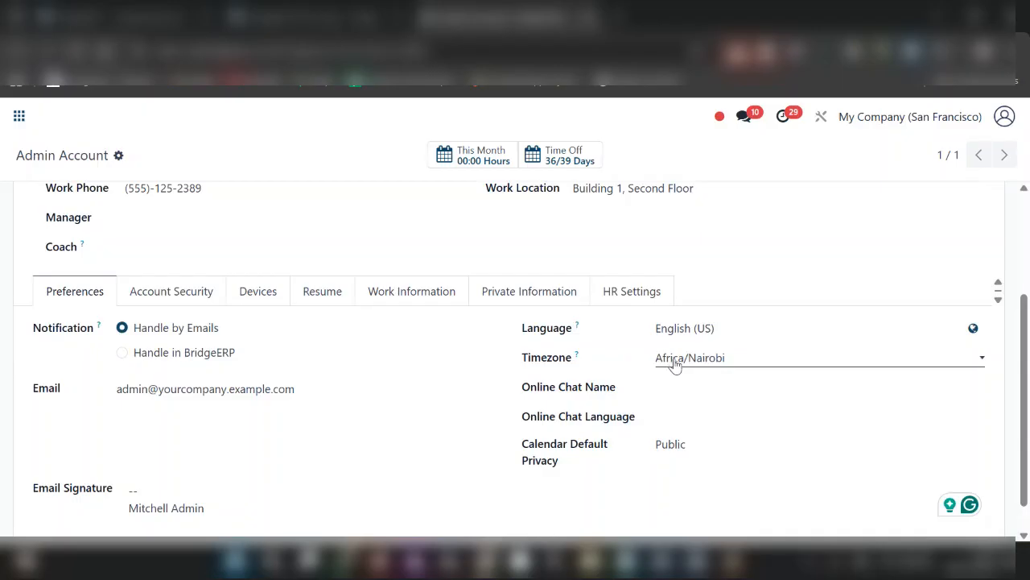
Examine the Online Chat Name, Online Chat Language, and Calendar Default Privacy fields without changing them.
left_click(705, 388)
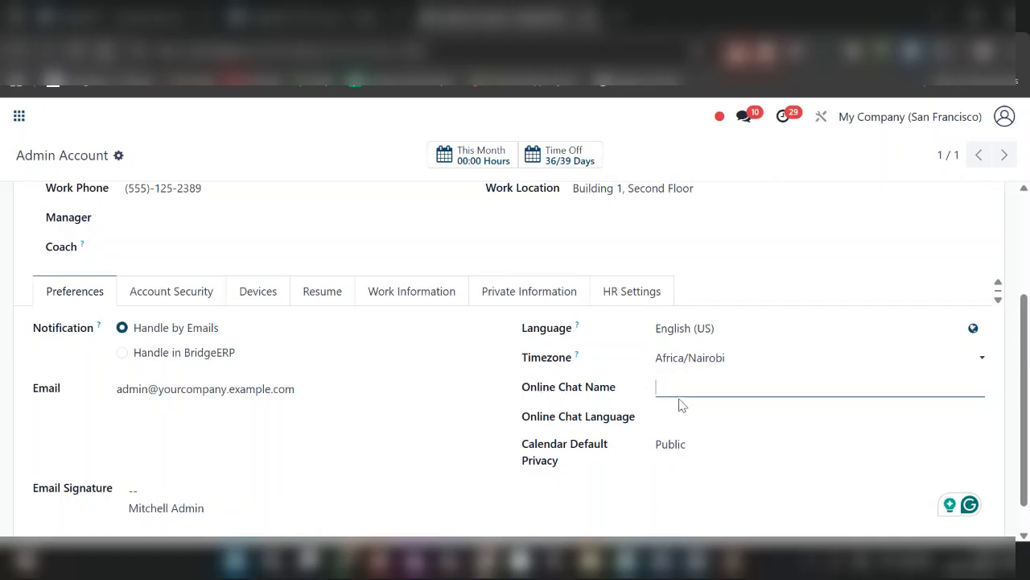
left_click(686, 427)
left_click(706, 419)
left_click(617, 458)
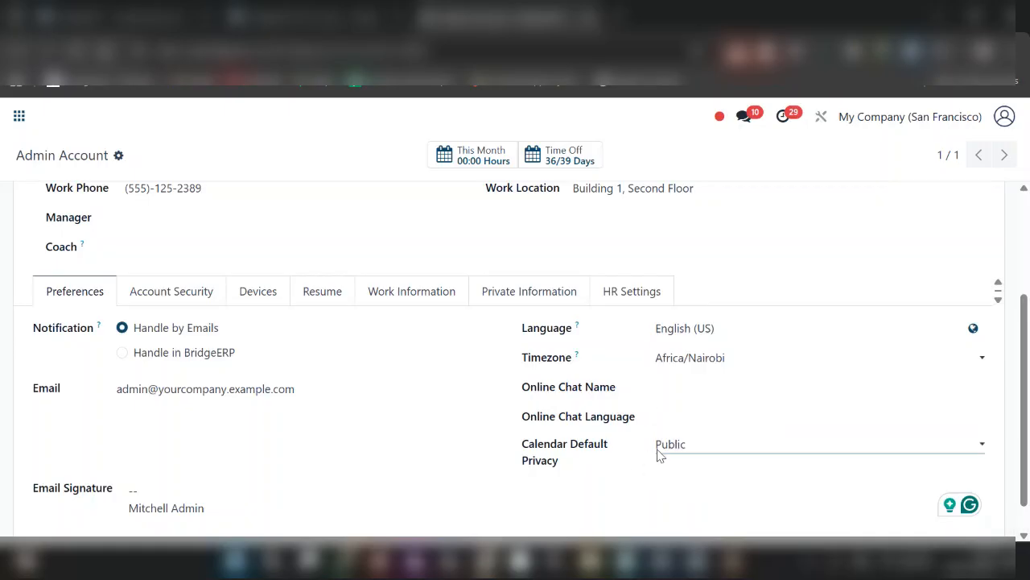
left_click(690, 452)
left_click(580, 467)
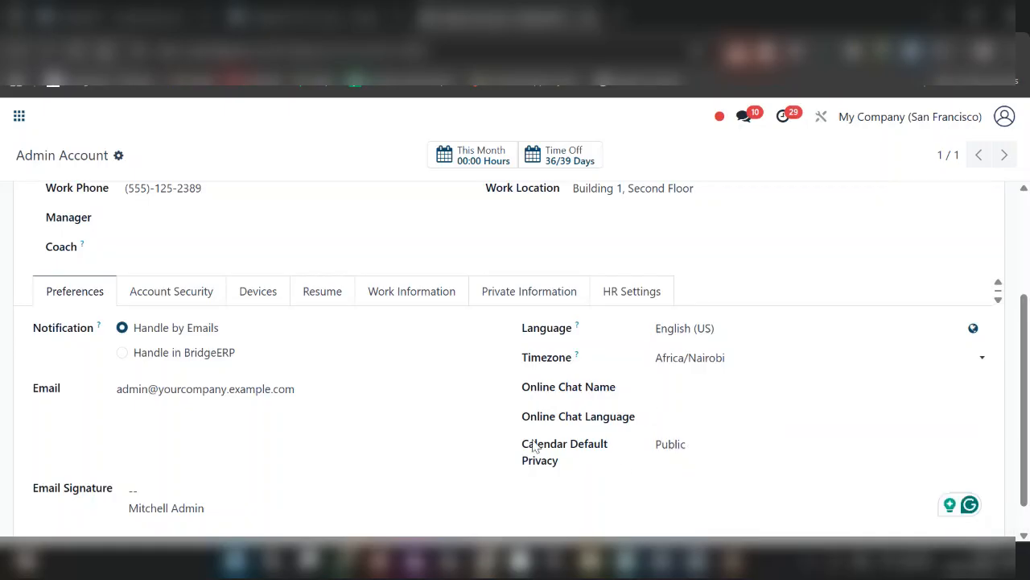
Review the profile's Account Security options for password management, two-factor authentication, other devices, and API keys.
left_click(194, 295)
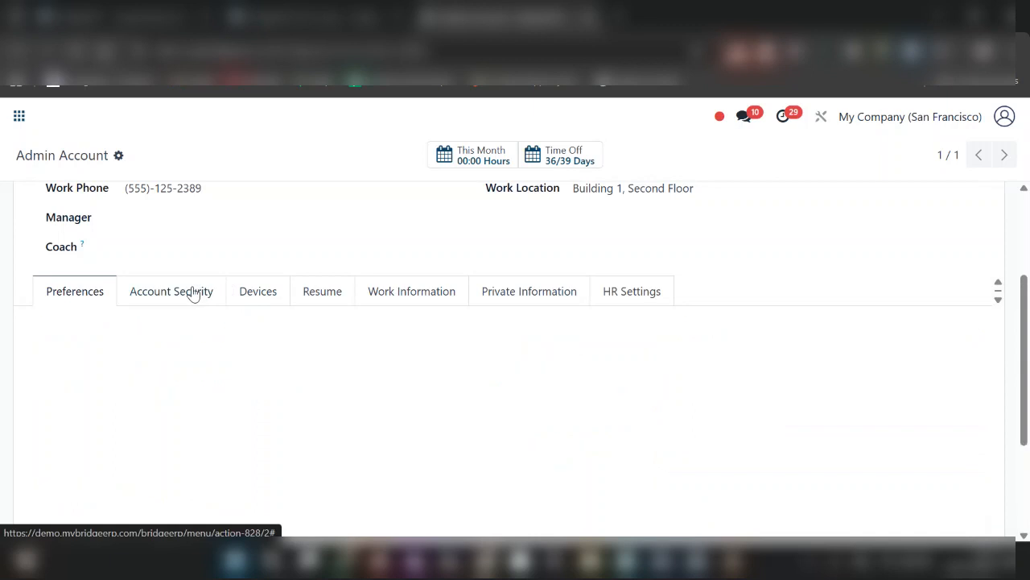
scroll(146, 299, "down", 2)
scroll(145, 300, "down", 2)
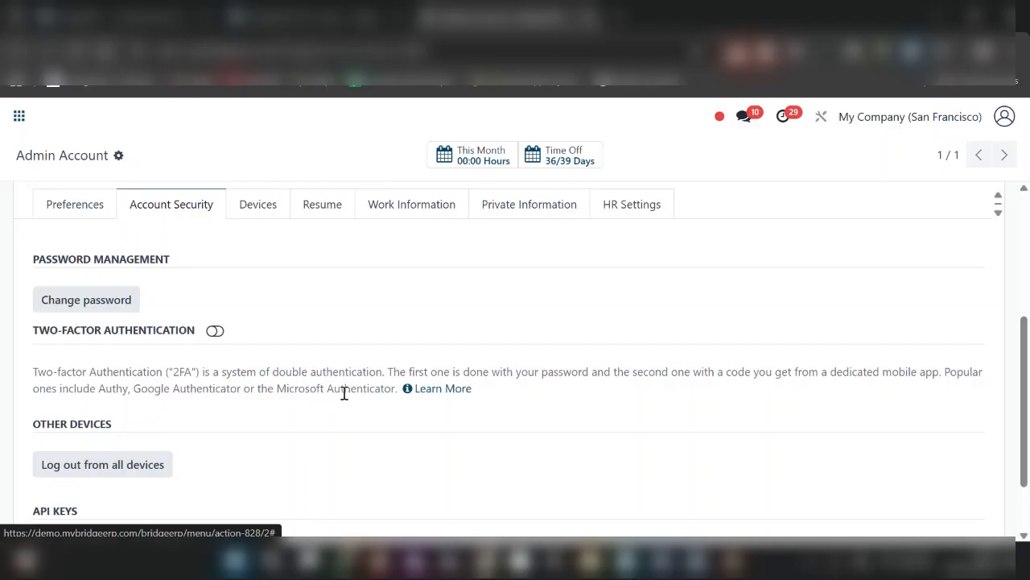
scroll(344, 392, "down", 1)
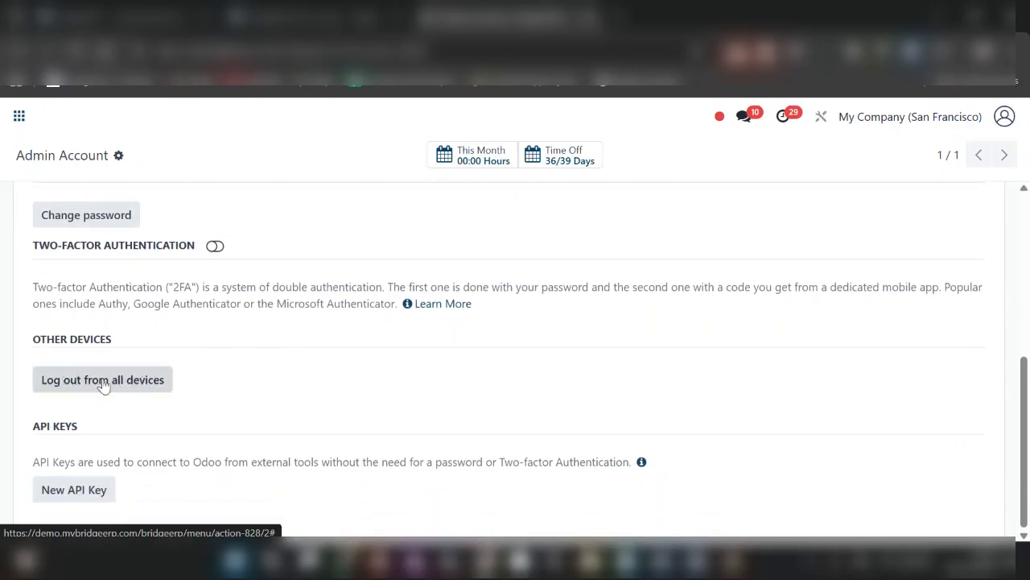
scroll(187, 312, "up", 2)
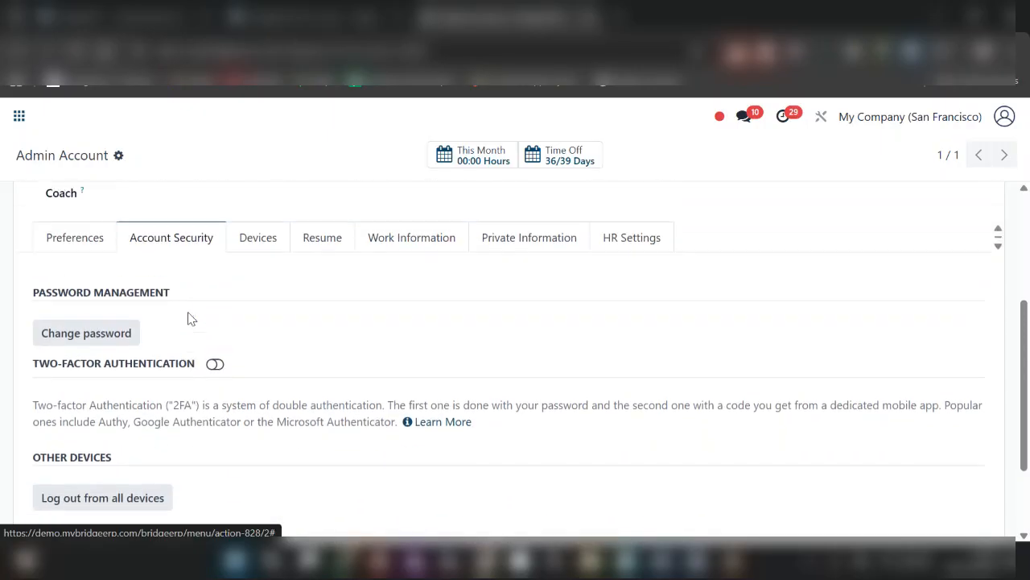
Look through the profile's list of logged-in Devices from start to end.
left_click(254, 246)
scroll(274, 387, "down", 10)
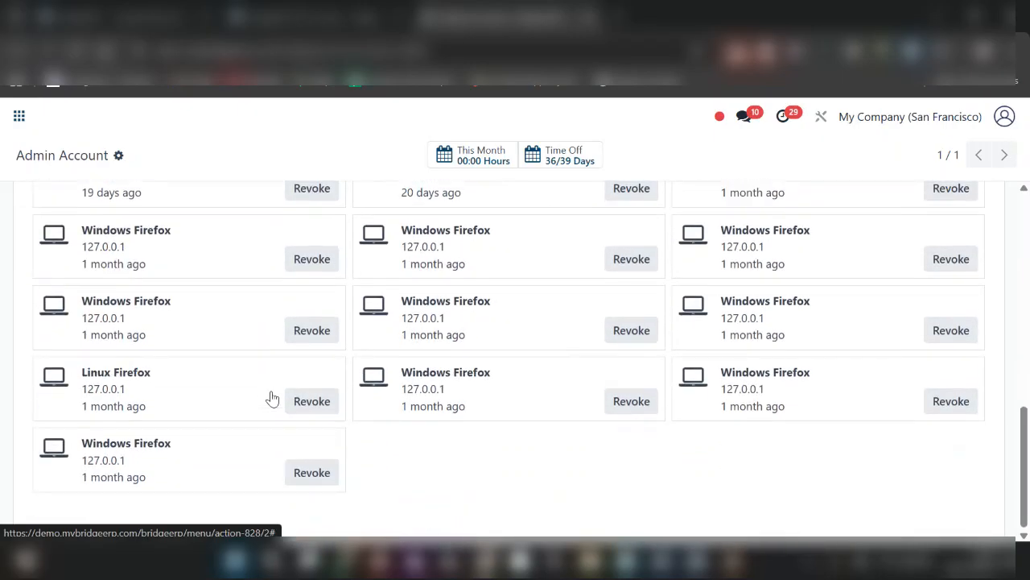
scroll(272, 397, "up", 15)
scroll(198, 428, "down", 2)
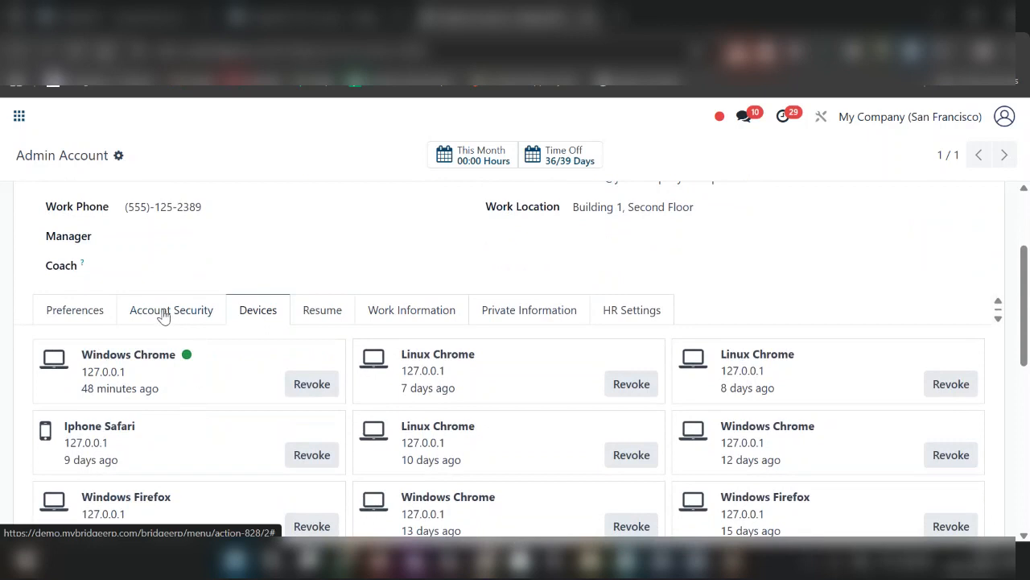
Revisit the option in Account Security to log out from all devices, and leave the profile for the home screen by way of Preferences.
left_click(163, 315)
scroll(164, 315, "down", 3)
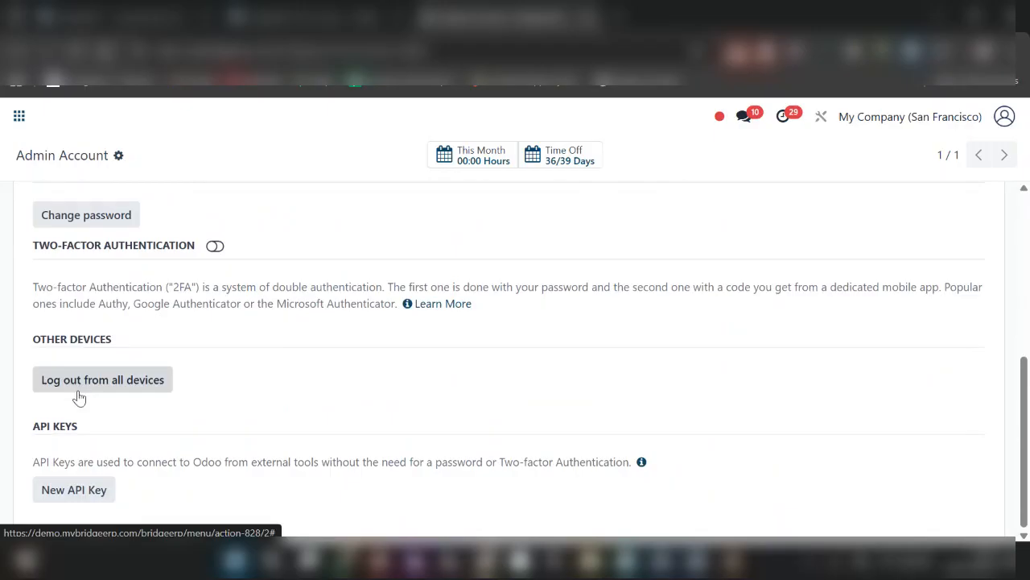
left_click(79, 397)
left_click(94, 362)
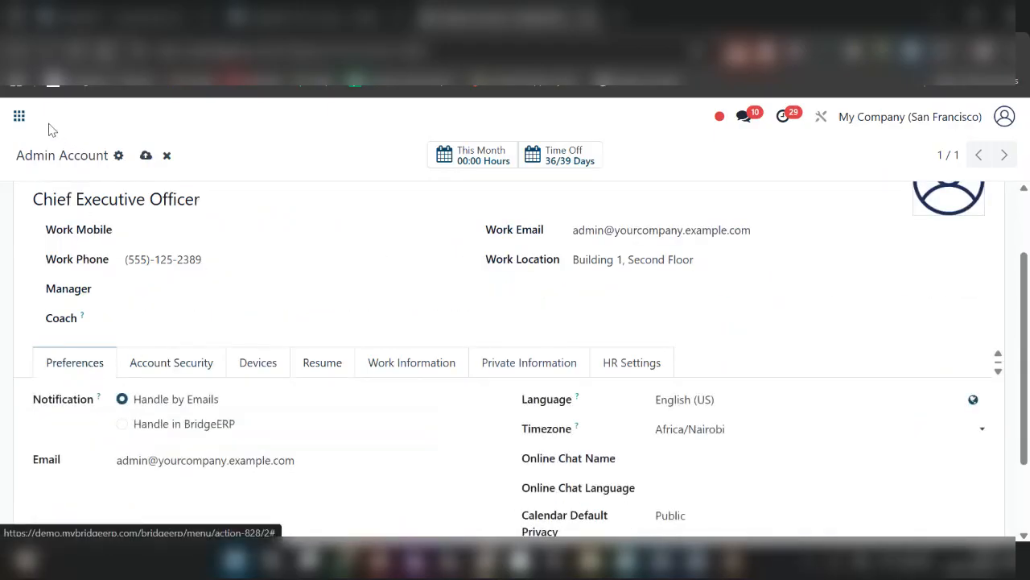
left_click(18, 128)
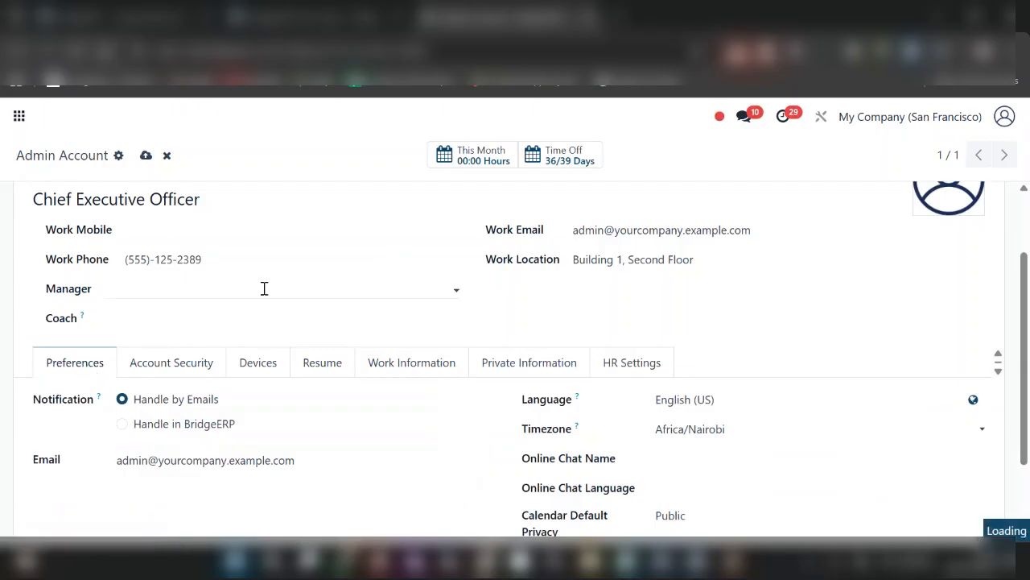